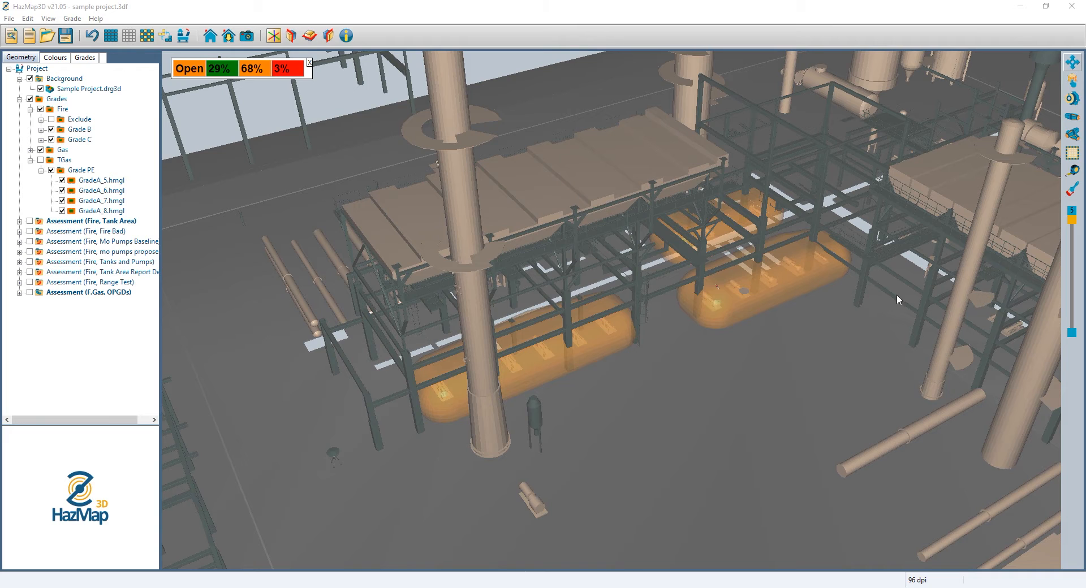
{"action": "left_click_drag", "start_coordinate": [832, 380], "coordinate": [825, 386]}
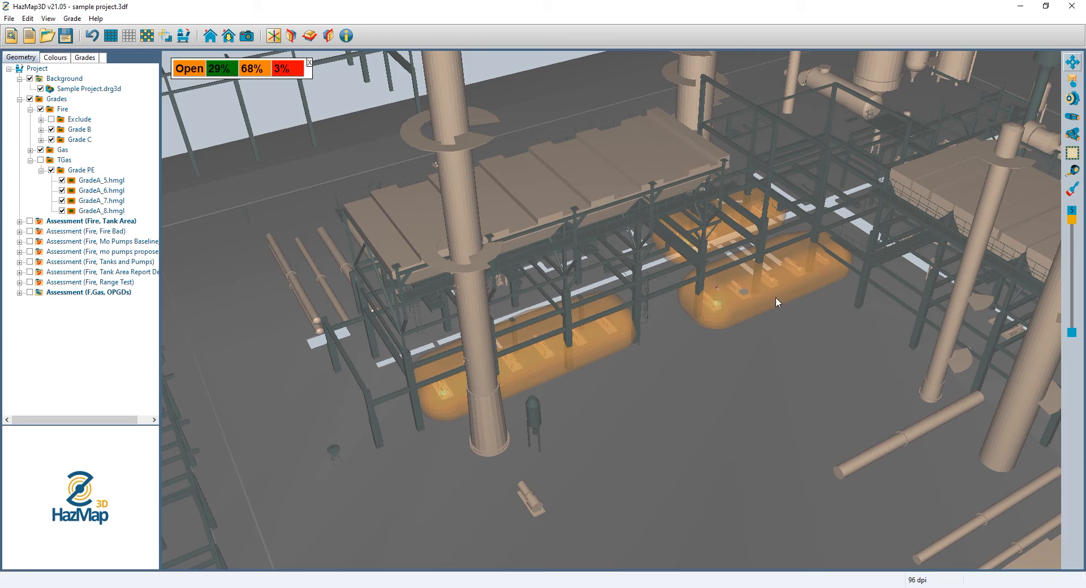
{"action": "left_click_drag", "start_coordinate": [742, 395], "coordinate": [795, 360]}
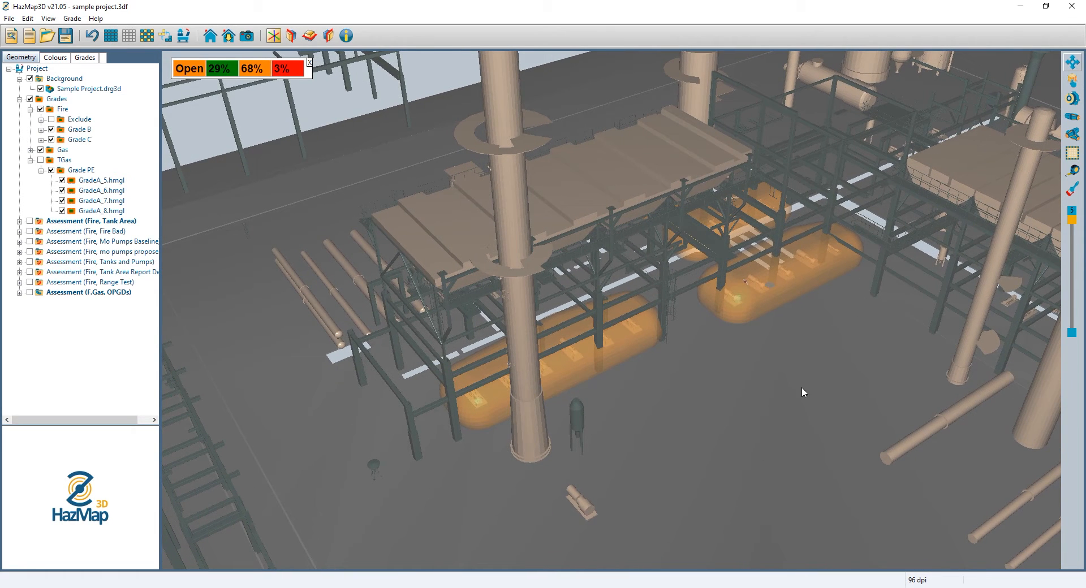
{"action": "left_click_drag", "start_coordinate": [799, 391], "coordinate": [793, 371]}
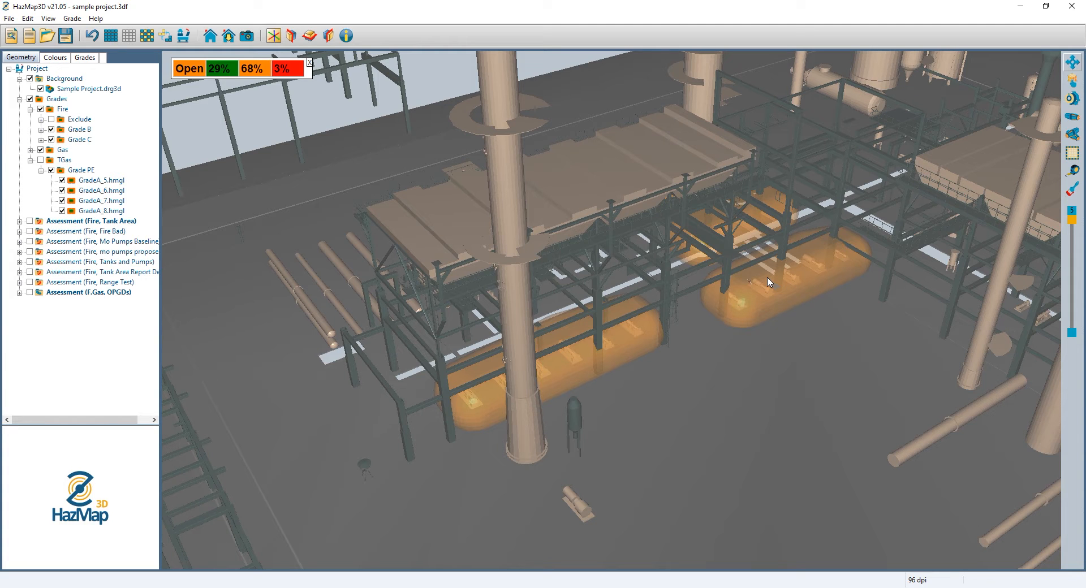
{"action": "left_click_drag", "start_coordinate": [757, 355], "coordinate": [768, 357]}
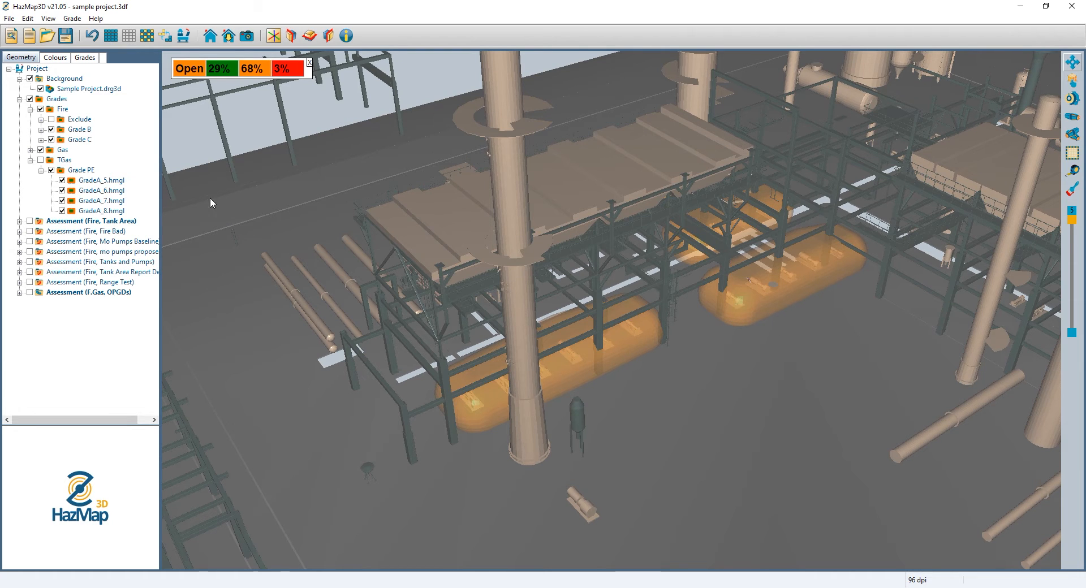
- Add a fire assessment folder to the project and name the assessment "Optimizer Test"
{"action": "right_click", "coordinate": [51, 78]}
{"action": "right_click", "coordinate": [38, 69]}
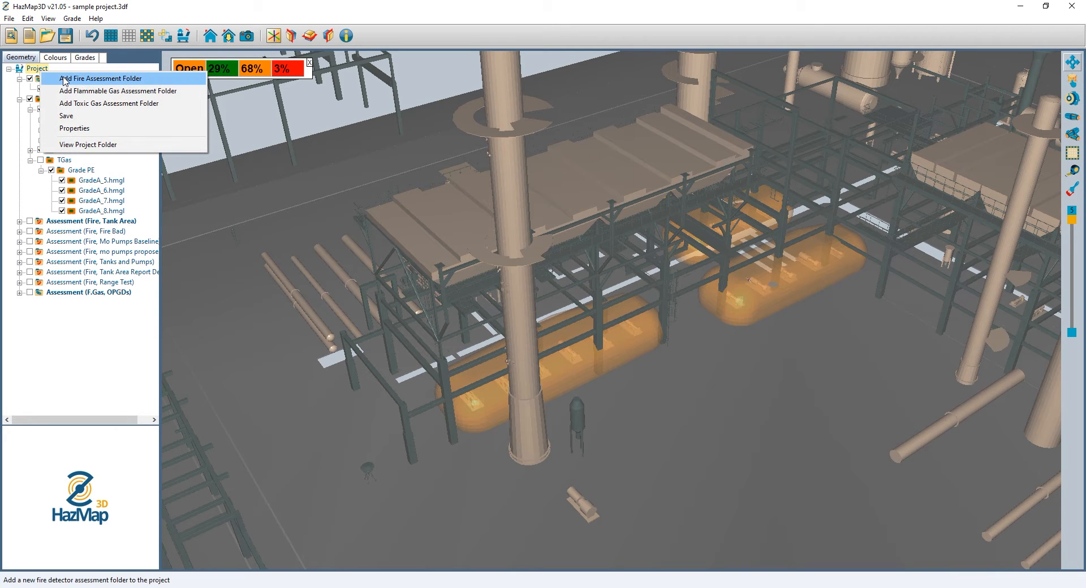
{"action": "left_click", "coordinate": [79, 75]}
{"action": "double_click", "coordinate": [100, 304]}
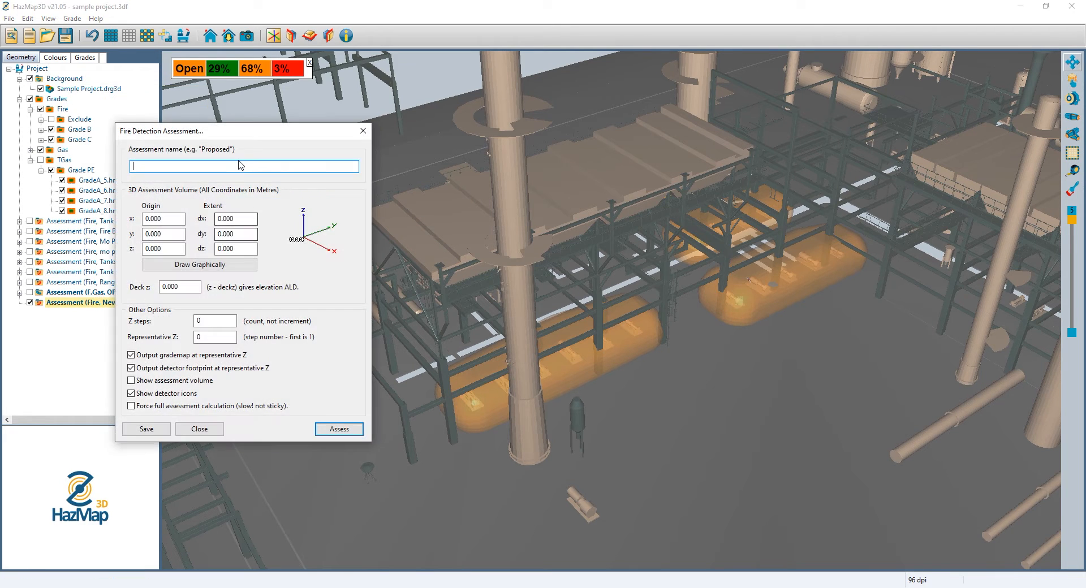
{"action": "type", "text": "Optimizer Test"}
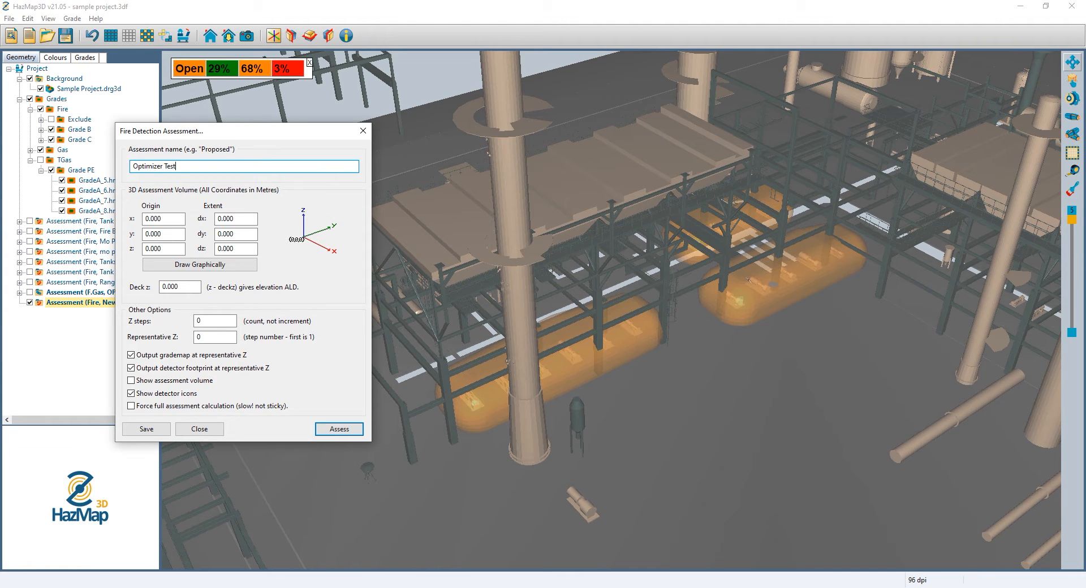
- Draw the assessment volume graphically around the pump area, about 20.6 by 52.6 m and 4 m high
{"action": "left_click", "coordinate": [200, 265]}
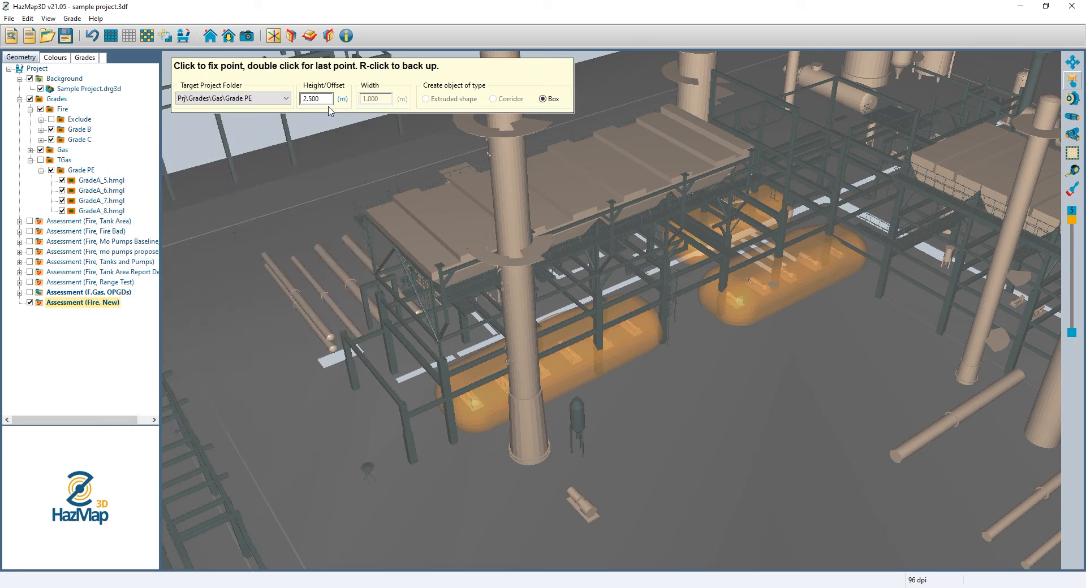
{"action": "double_click", "coordinate": [327, 100]}
{"action": "type", "text": "4"}
{"action": "left_click", "coordinate": [331, 400]}
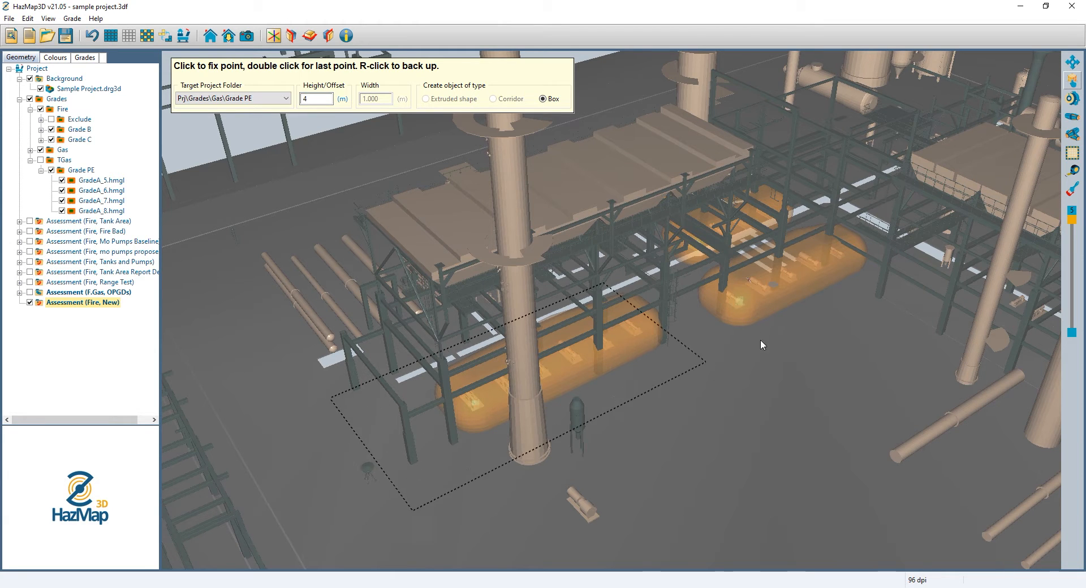
{"action": "double_click", "coordinate": [1022, 279]}
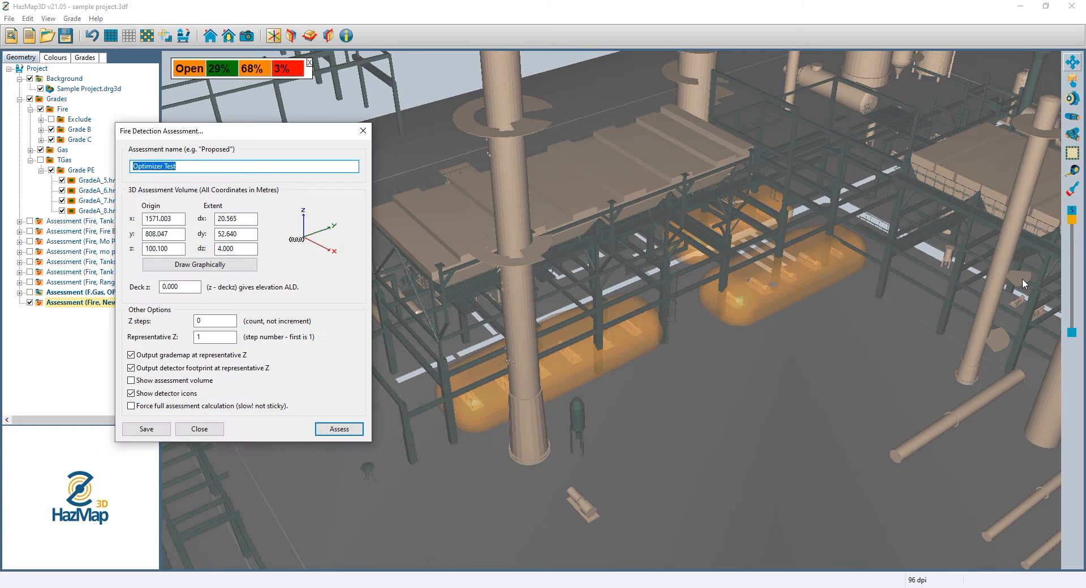
- Set the assessment's Z steps to 9 and deck z to 100.1, show the assessment volume, and save
{"action": "double_click", "coordinate": [216, 320]}
{"action": "type", "text": "9"}
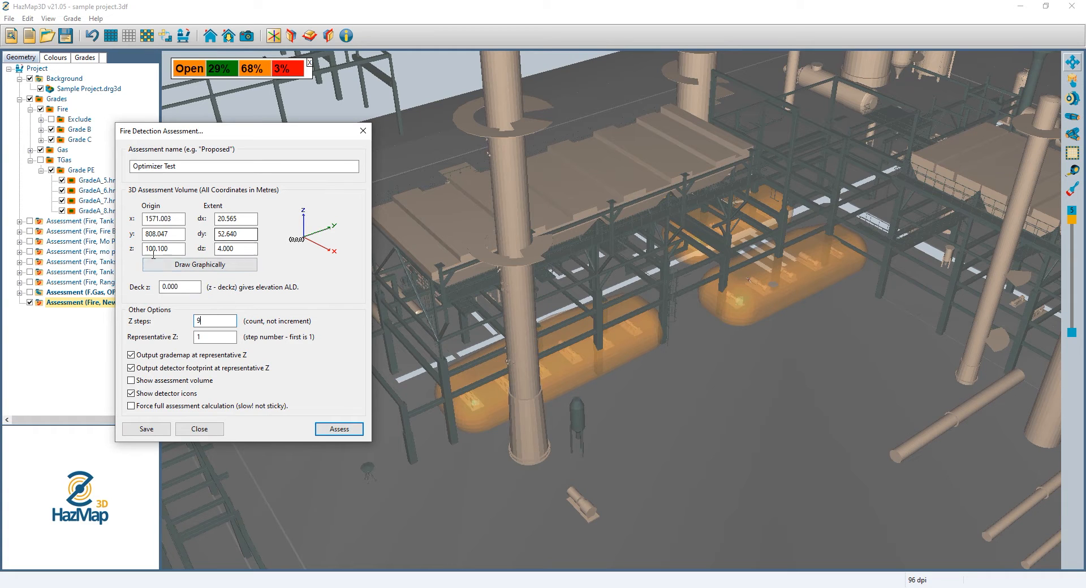
{"action": "double_click", "coordinate": [187, 287]}
{"action": "type", "text": "110"}
{"action": "left_click", "coordinate": [133, 381]}
{"action": "left_click", "coordinate": [146, 429]}
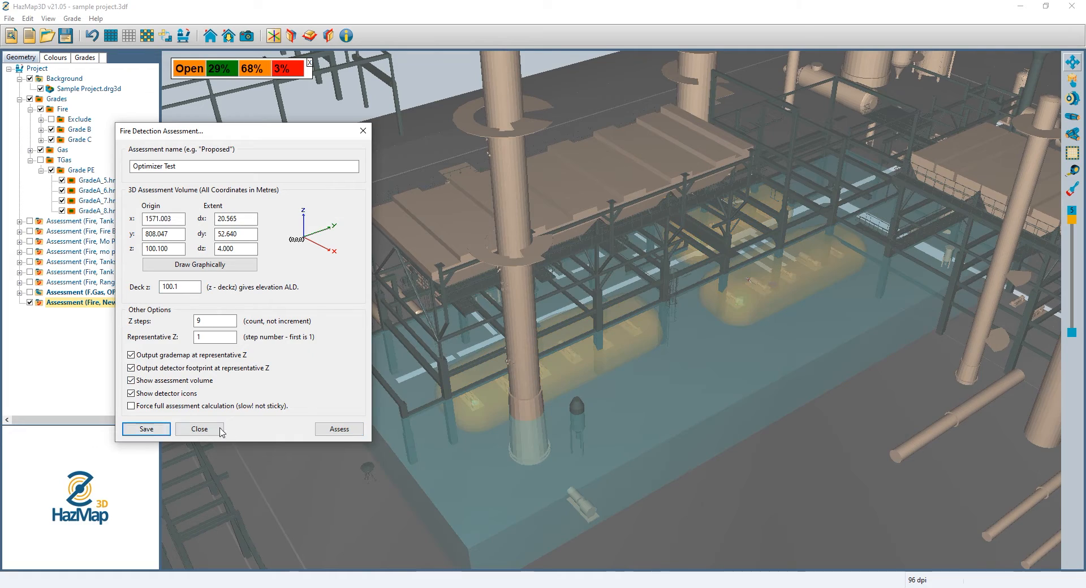
{"action": "left_click", "coordinate": [208, 430]}
- Examine the assessment volume and the graded pump zones from around the structure
{"action": "left_click_drag", "start_coordinate": [281, 419], "coordinate": [693, 326]}
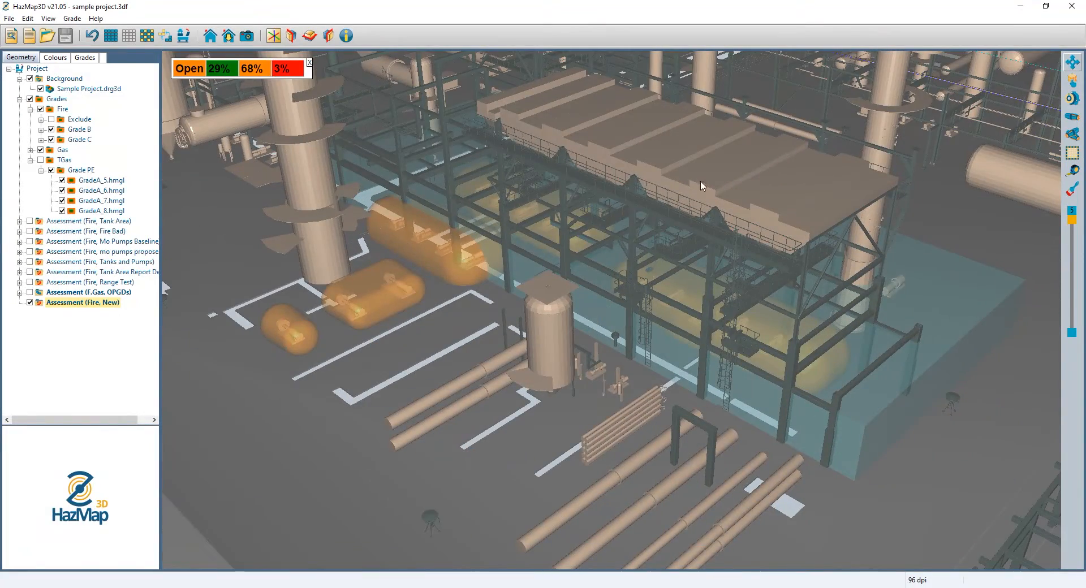
{"action": "scroll", "coordinate": [410, 259], "scroll_direction": "up", "scroll_amount": 3}
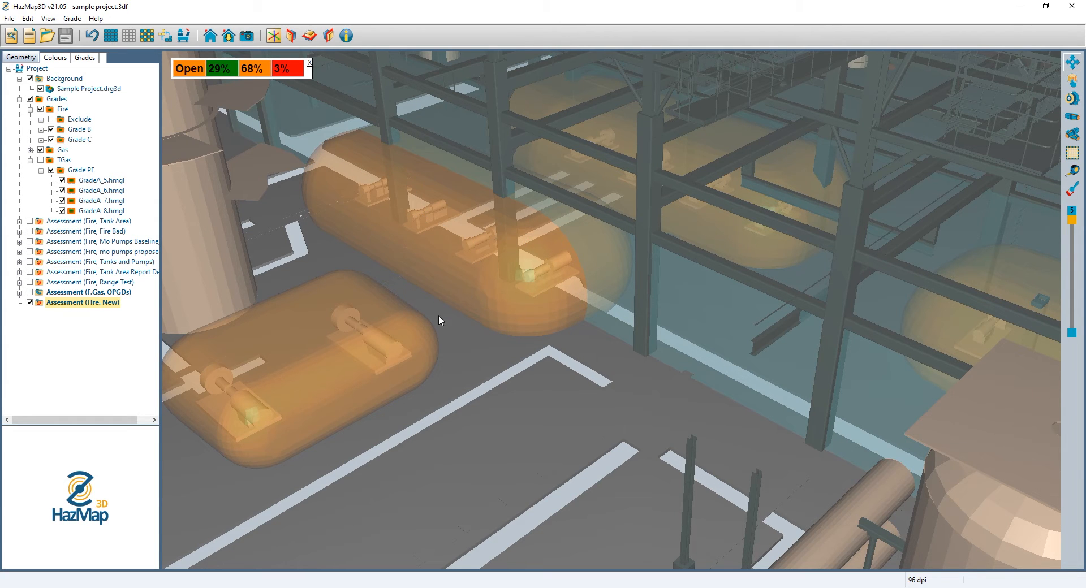
{"action": "scroll", "coordinate": [439, 317], "scroll_direction": "down", "scroll_amount": 6}
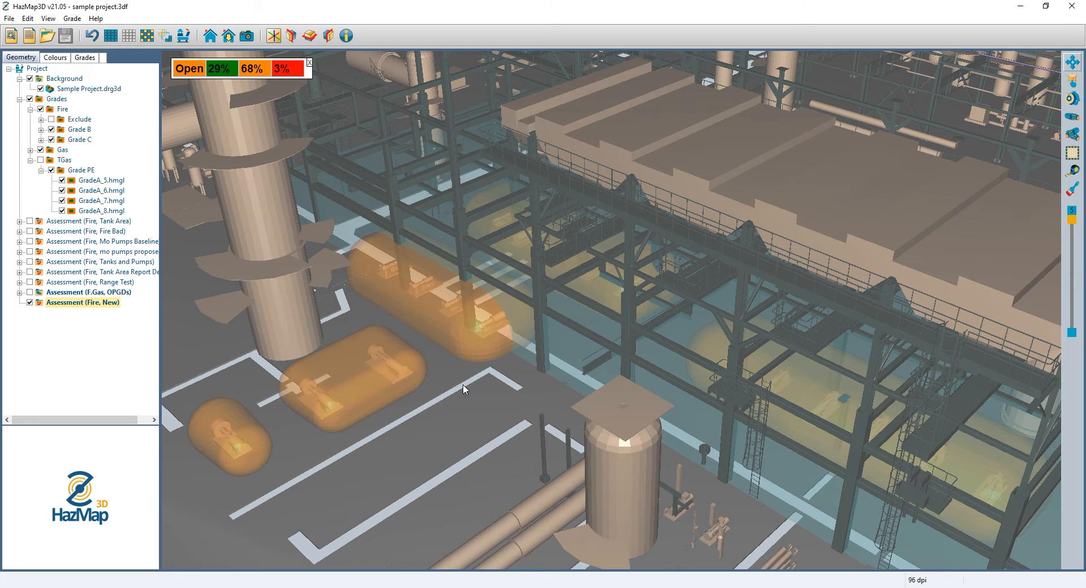
{"action": "left_click_drag", "start_coordinate": [901, 402], "coordinate": [351, 356]}
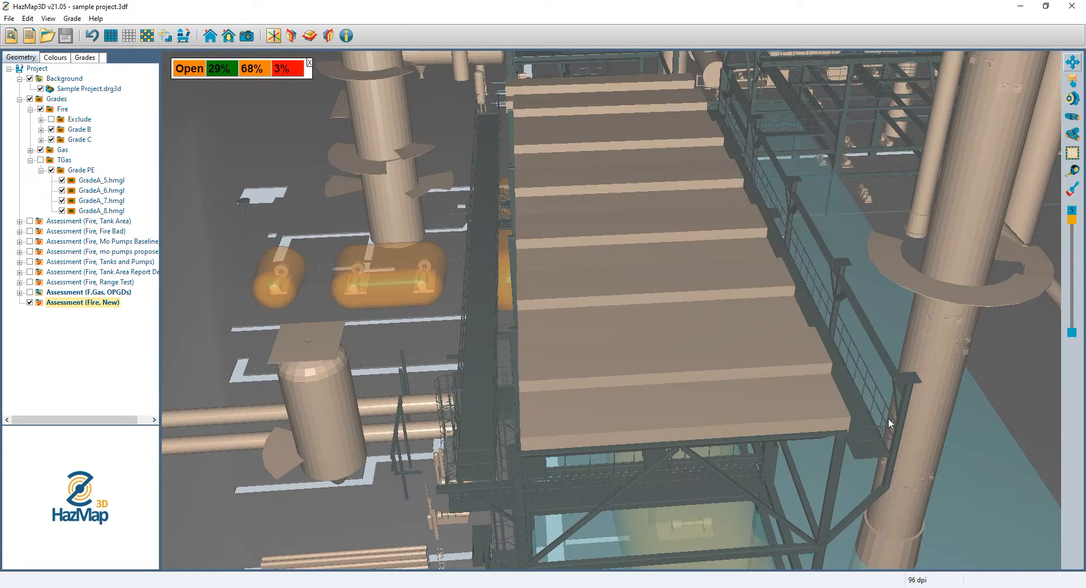
{"action": "left_click_drag", "start_coordinate": [888, 420], "coordinate": [396, 362]}
{"action": "left_click_drag", "start_coordinate": [816, 372], "coordinate": [585, 346]}
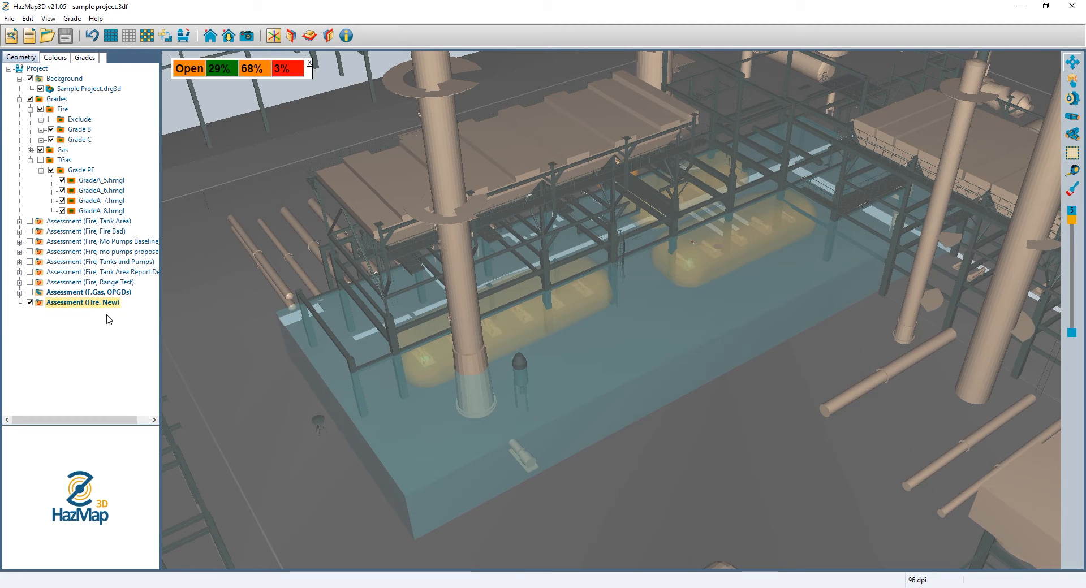
- Hide the assessment volume of the Optimizer Test assessment and save the change
{"action": "double_click", "coordinate": [80, 304]}
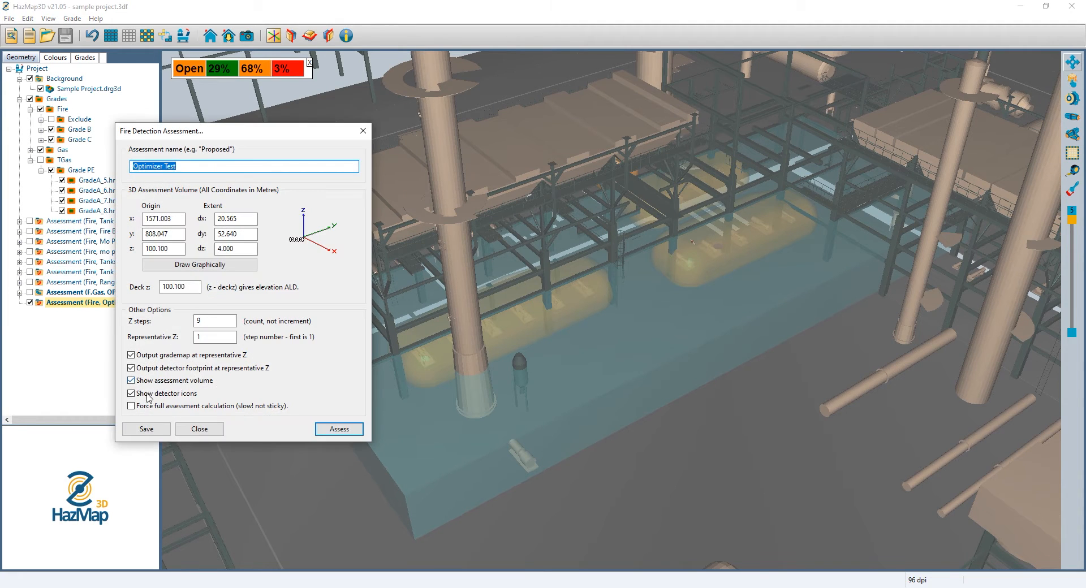
{"action": "left_click", "coordinate": [151, 382]}
{"action": "left_click", "coordinate": [146, 428]}
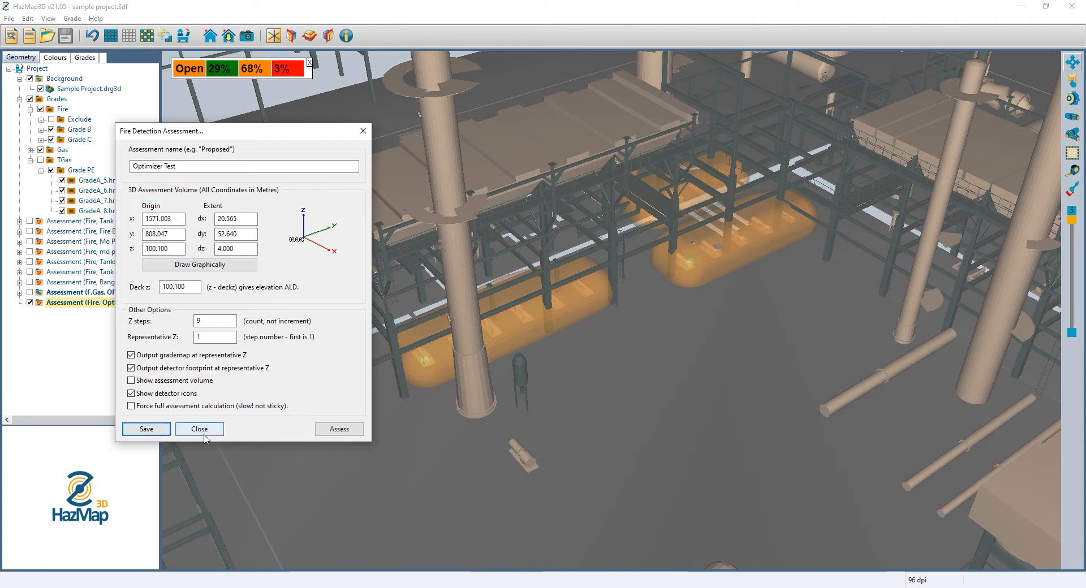
{"action": "left_click", "coordinate": [198, 428]}
- Add an optimizer node to the Optimizer Test assessment and open its settings
{"action": "right_click", "coordinate": [103, 309]}
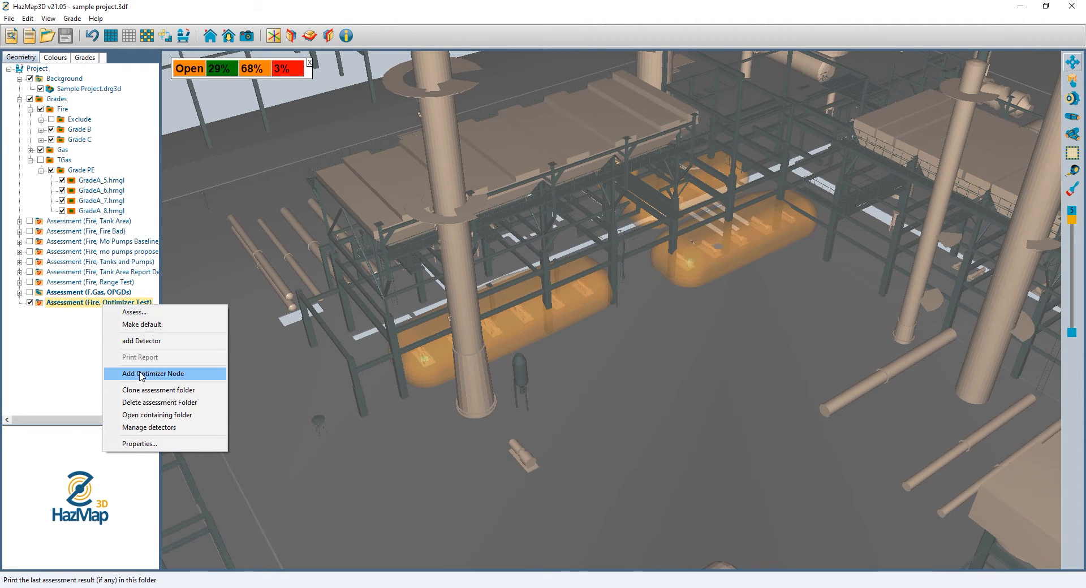
{"action": "left_click", "coordinate": [181, 375]}
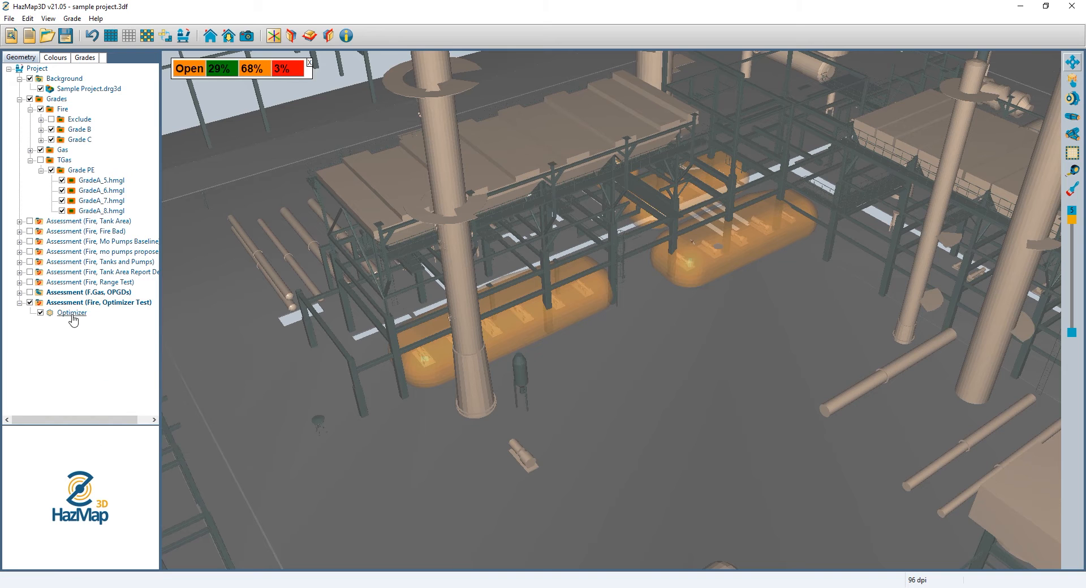
{"action": "double_click", "coordinate": [72, 315]}
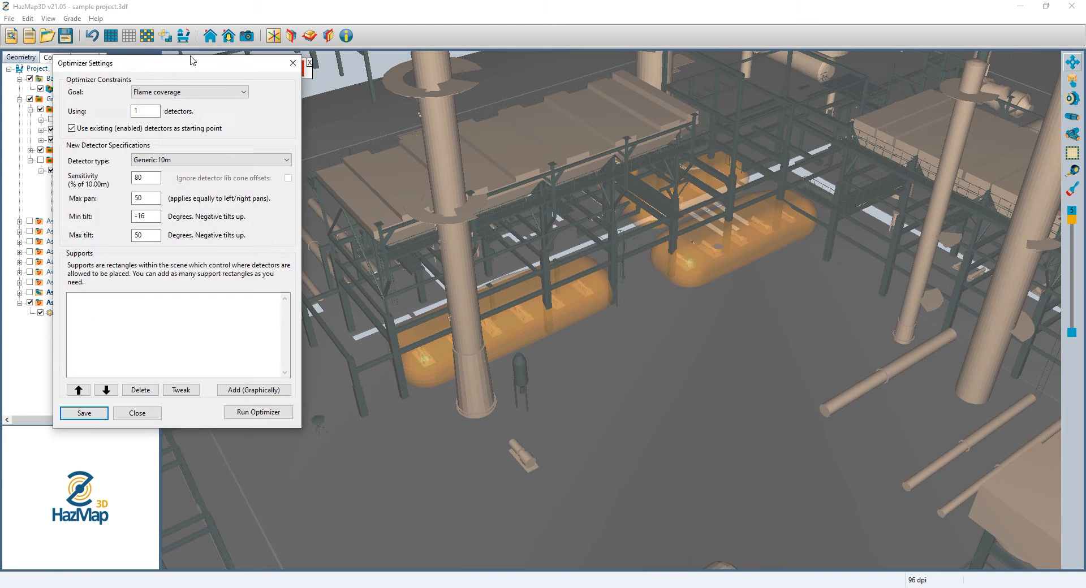
{"action": "left_click_drag", "start_coordinate": [175, 60], "coordinate": [305, 85]}
- Configure the optimizer for the Flame coverage goal with 3 detectors of type Micropack:FDS303 (Standard)
{"action": "left_click", "coordinate": [309, 114]}
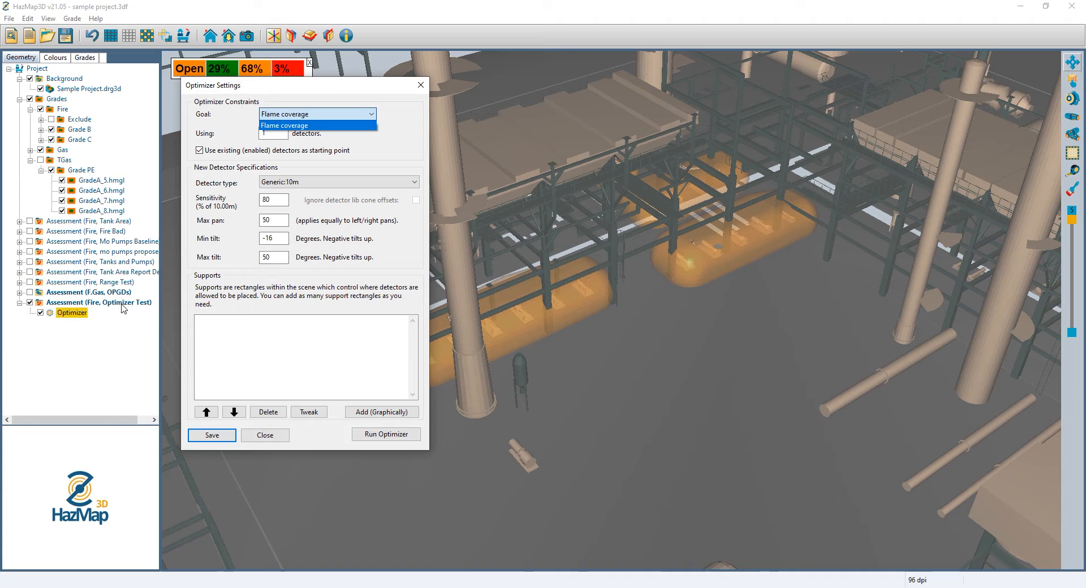
{"action": "left_click", "coordinate": [262, 164]}
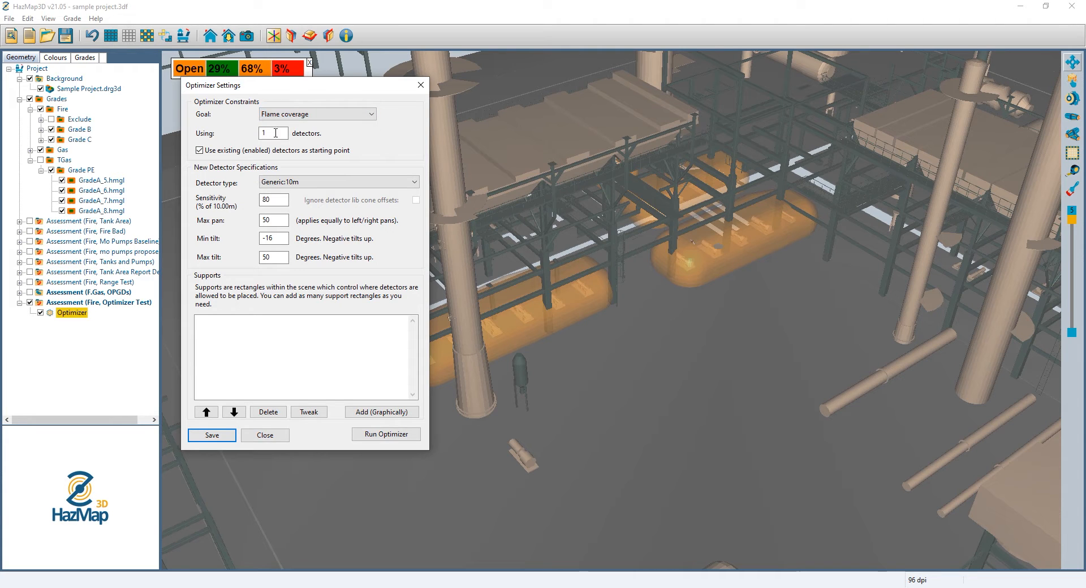
{"action": "key", "text": "Tab"}
{"action": "type", "text": "3"}
{"action": "left_click", "coordinate": [280, 182]}
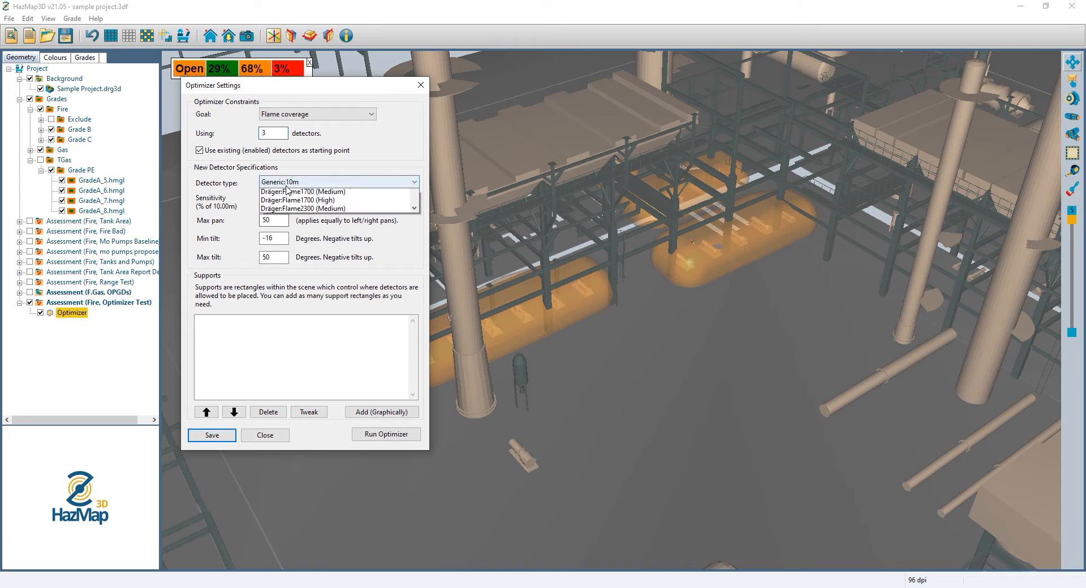
{"action": "scroll", "coordinate": [317, 232], "scroll_direction": "down", "scroll_amount": 3}
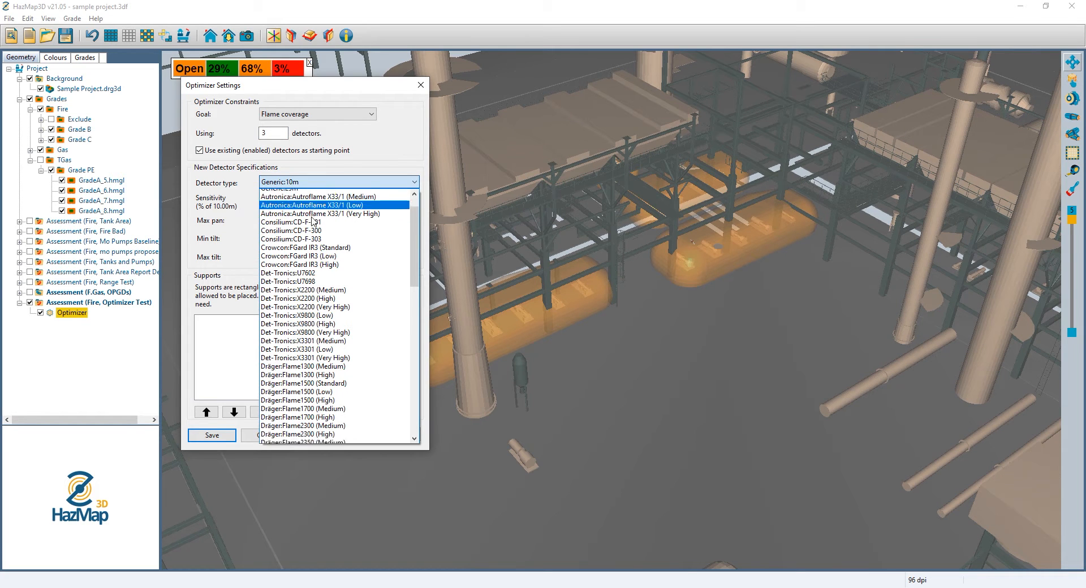
{"action": "scroll", "coordinate": [320, 237], "scroll_direction": "down", "scroll_amount": 2}
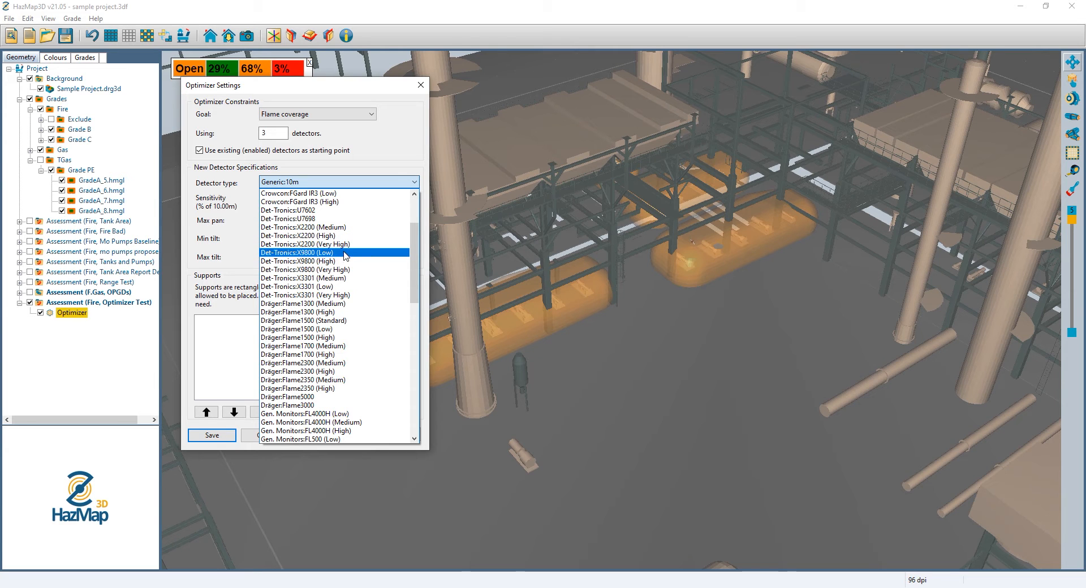
{"action": "scroll", "coordinate": [342, 272], "scroll_direction": "down", "scroll_amount": 9}
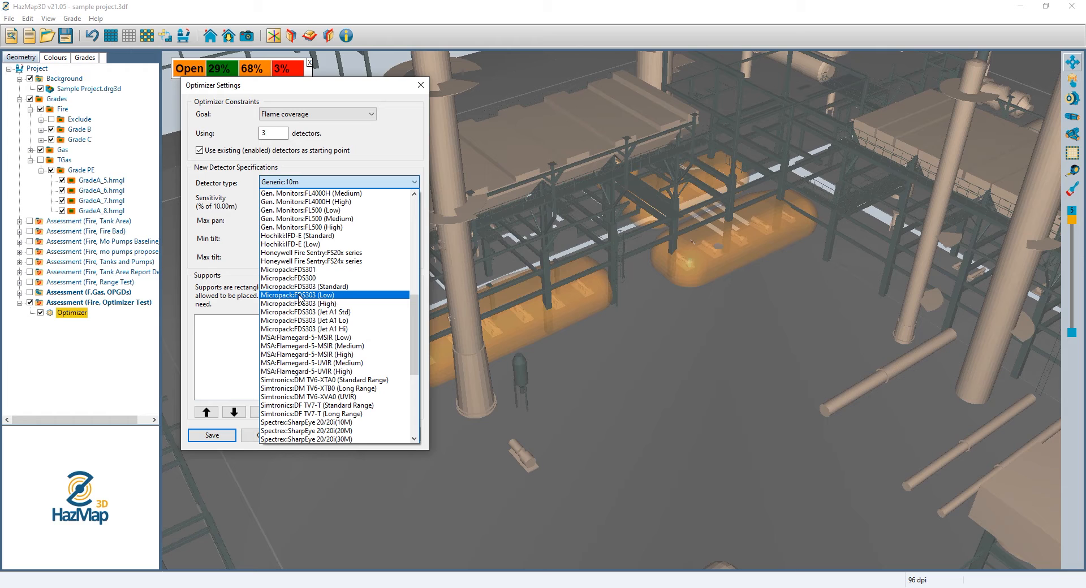
{"action": "left_click", "coordinate": [305, 286]}
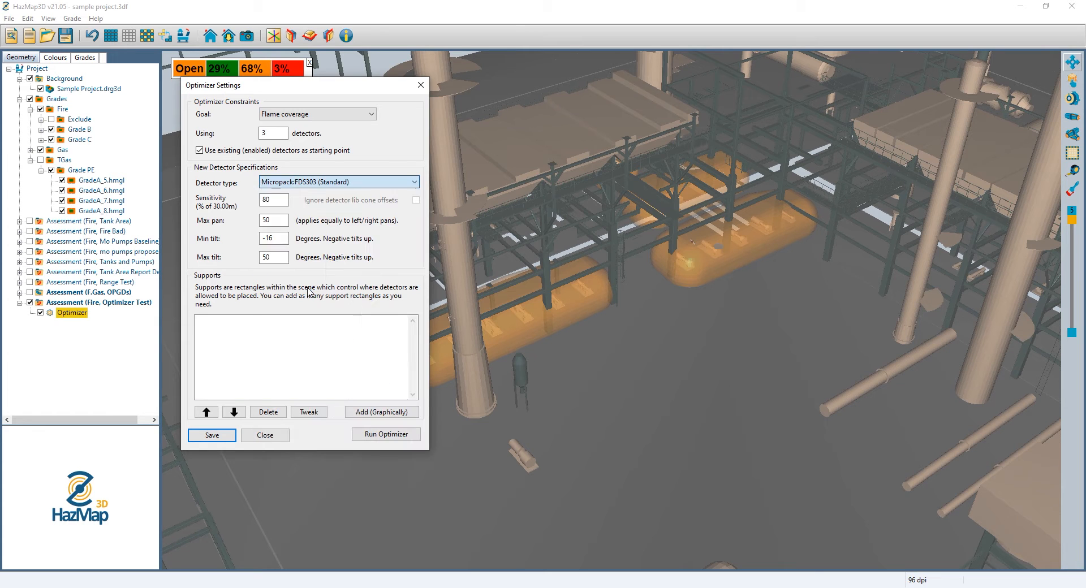
- Set the new detectors' sensitivity to 75%, max pan to 180, min tilt to 15 and max tilt to 25 degrees
{"action": "left_click_drag", "start_coordinate": [272, 199], "coordinate": [259, 197]}
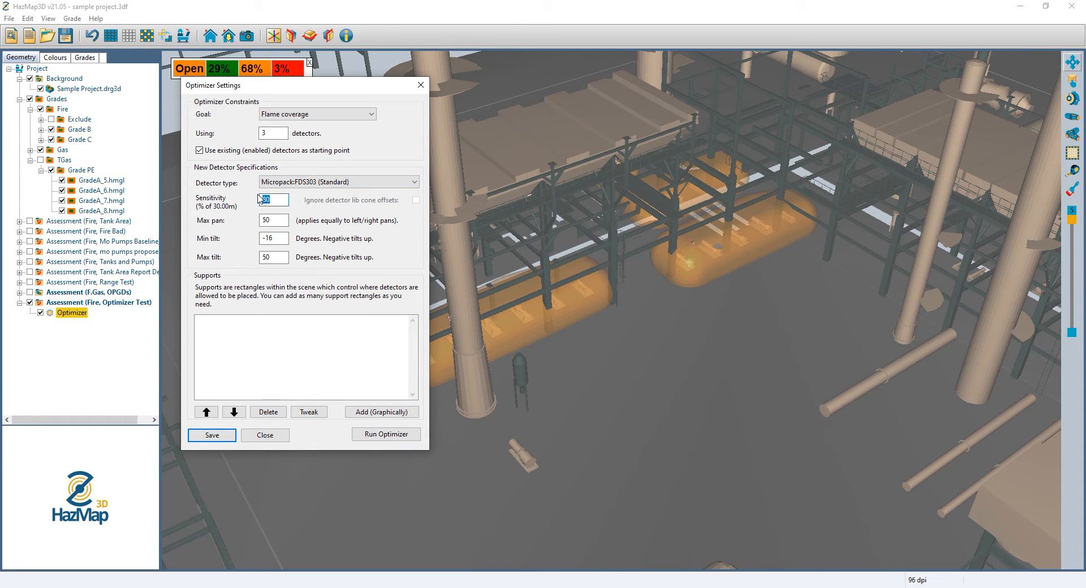
{"action": "type", "text": "75"}
{"action": "type", "text": "18"}
{"action": "left_click_drag", "start_coordinate": [275, 220], "coordinate": [242, 216]}
{"action": "key", "text": "Tab"}
{"action": "type", "text": "15"}
{"action": "key", "text": "Tab"}
{"action": "type", "text": "25"}
{"action": "left_click_drag", "start_coordinate": [271, 239], "coordinate": [255, 239]}
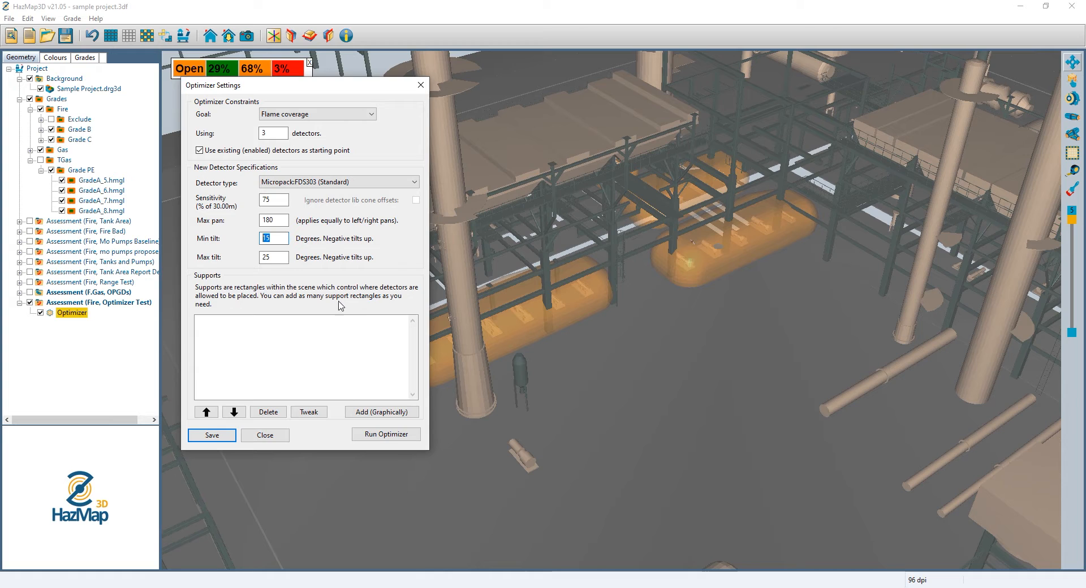
- Draw a detector support about 48 m long along the steel structure above the pumps and save the optimizer settings
{"action": "left_click", "coordinate": [371, 412]}
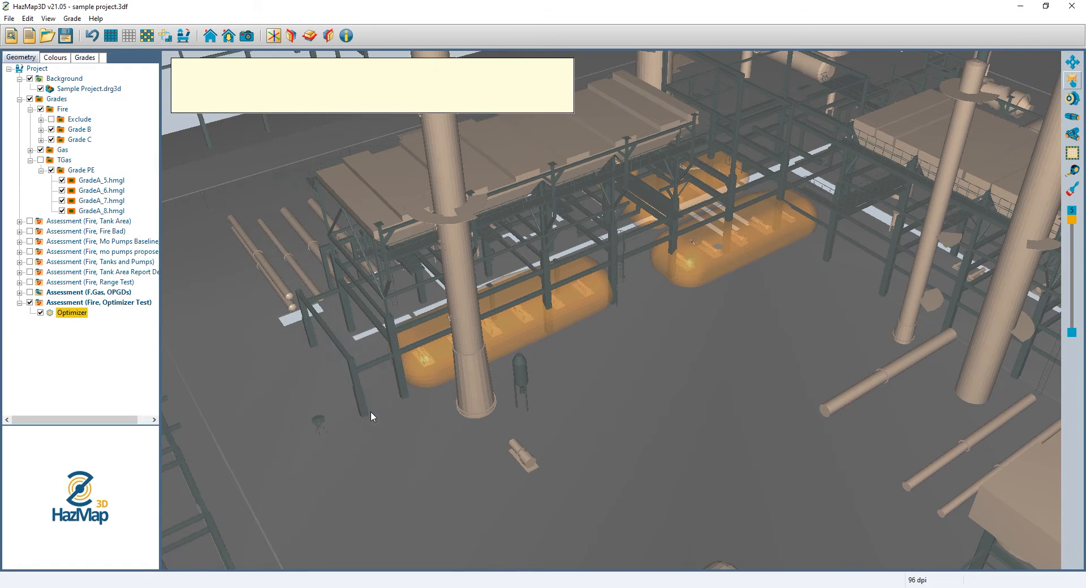
{"action": "left_click", "coordinate": [335, 267]}
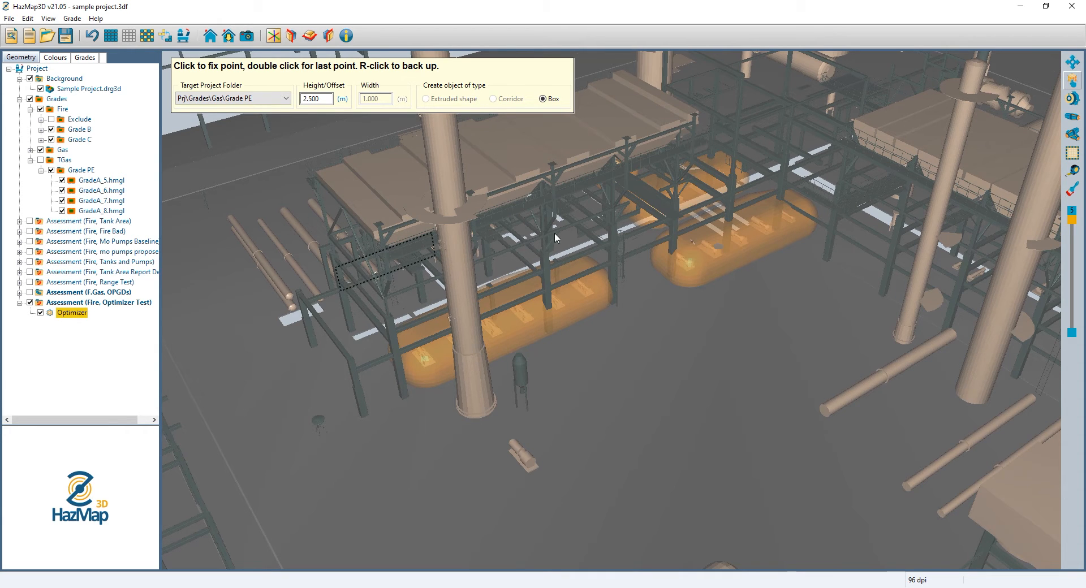
{"action": "double_click", "coordinate": [806, 114]}
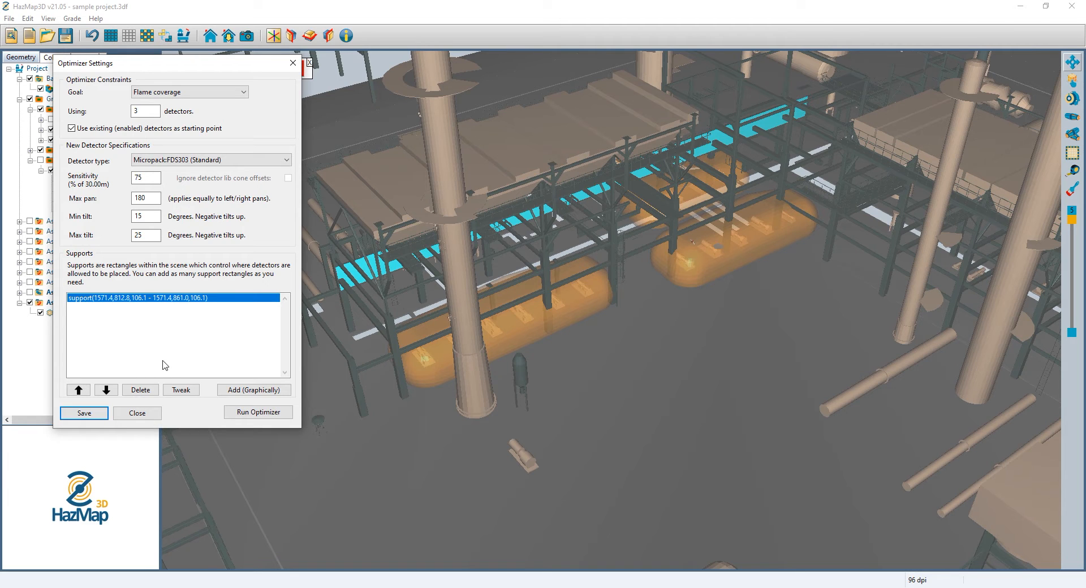
{"action": "left_click", "coordinate": [97, 415]}
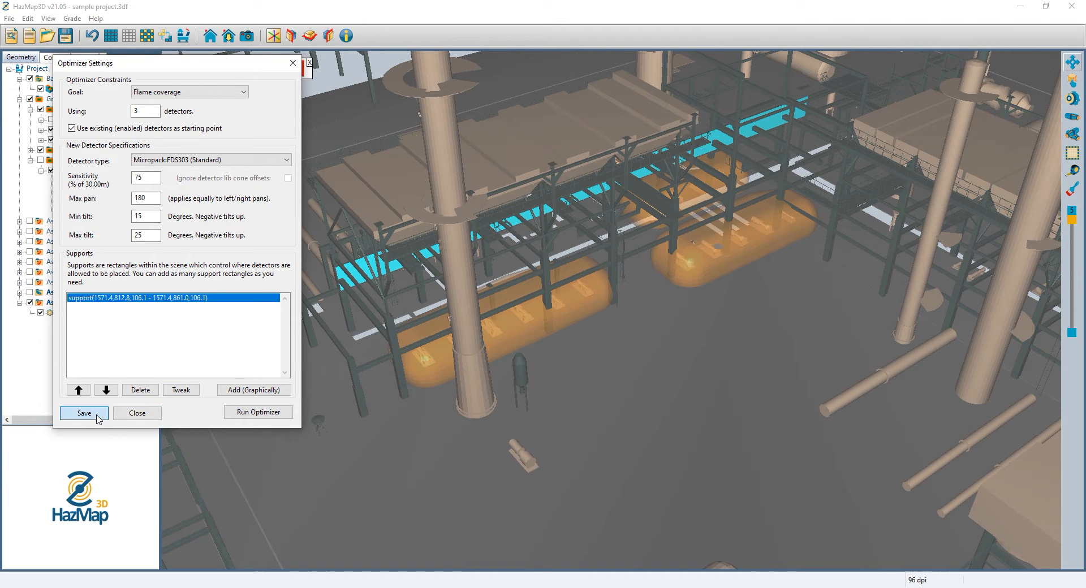
- Add a second detector support along the rack beyond the end of the pump area, starting near (1598.2, 848.7, 105.0), and save the optimizer settings
{"action": "left_click", "coordinate": [135, 413]}
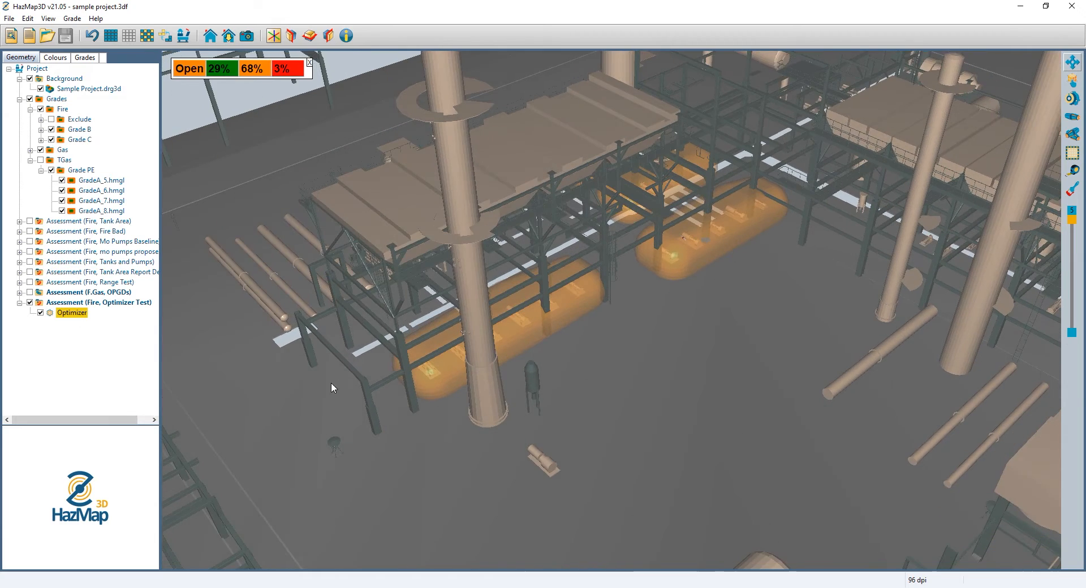
{"action": "left_click_drag", "start_coordinate": [331, 382], "coordinate": [480, 378]}
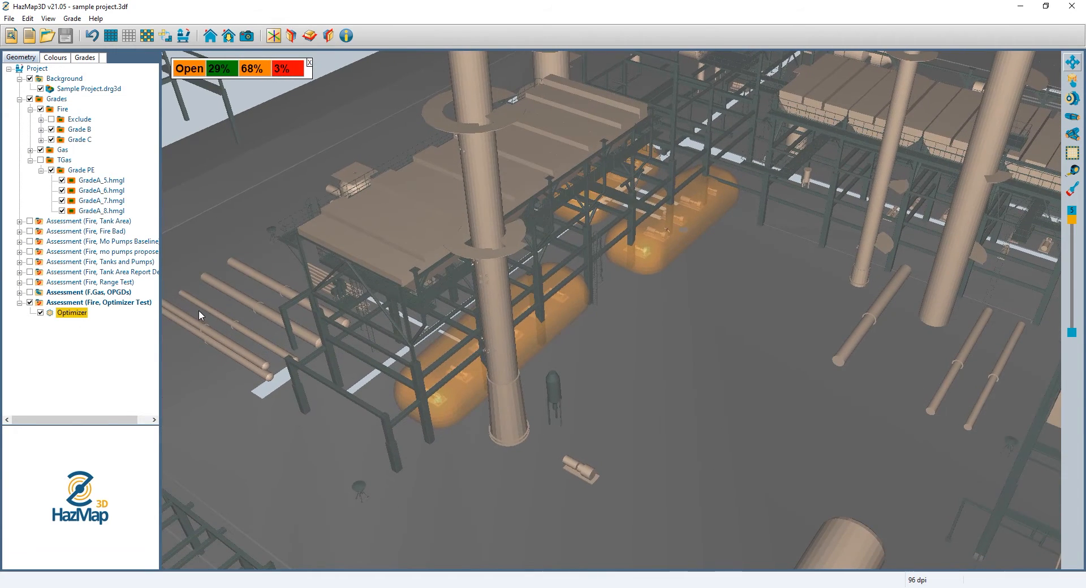
{"action": "double_click", "coordinate": [80, 314]}
{"action": "left_click", "coordinate": [235, 392]}
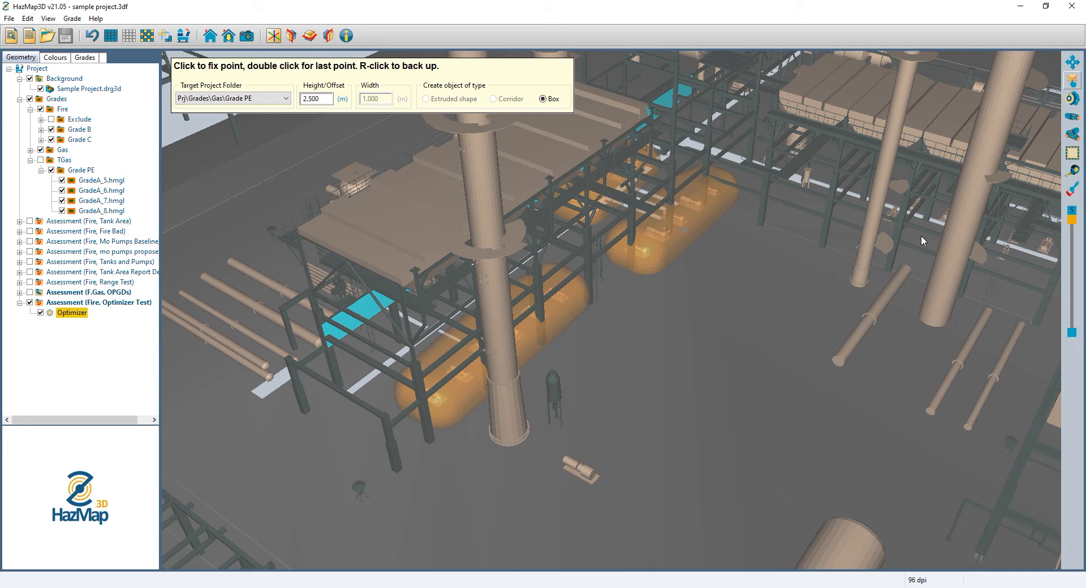
{"action": "left_click", "coordinate": [901, 223]}
{"action": "double_click", "coordinate": [704, 174]}
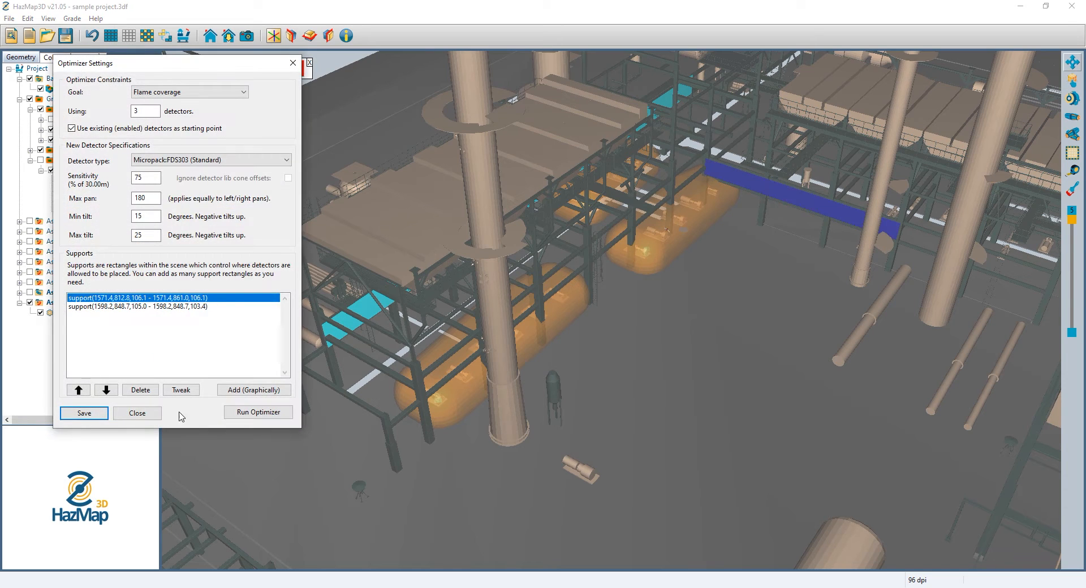
{"action": "left_click", "coordinate": [84, 413]}
- Draw a third detector support parallel to the first along the structure's other side, starting near (1579.9, 812.9, 106.1), and save the settings
{"action": "left_click_drag", "start_coordinate": [352, 470], "coordinate": [646, 381]}
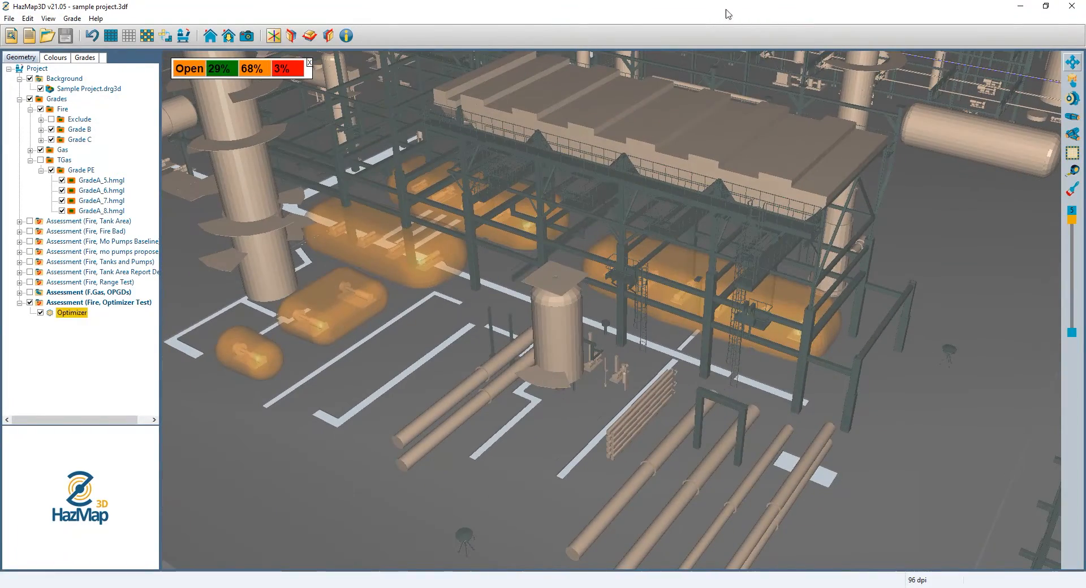
{"action": "double_click", "coordinate": [63, 314]}
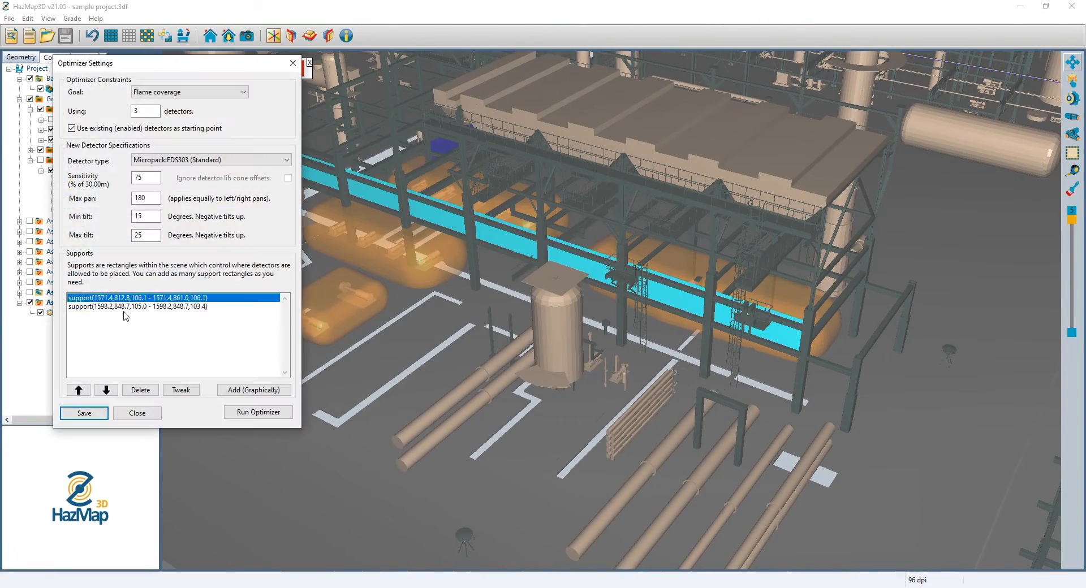
{"action": "left_click", "coordinate": [230, 390]}
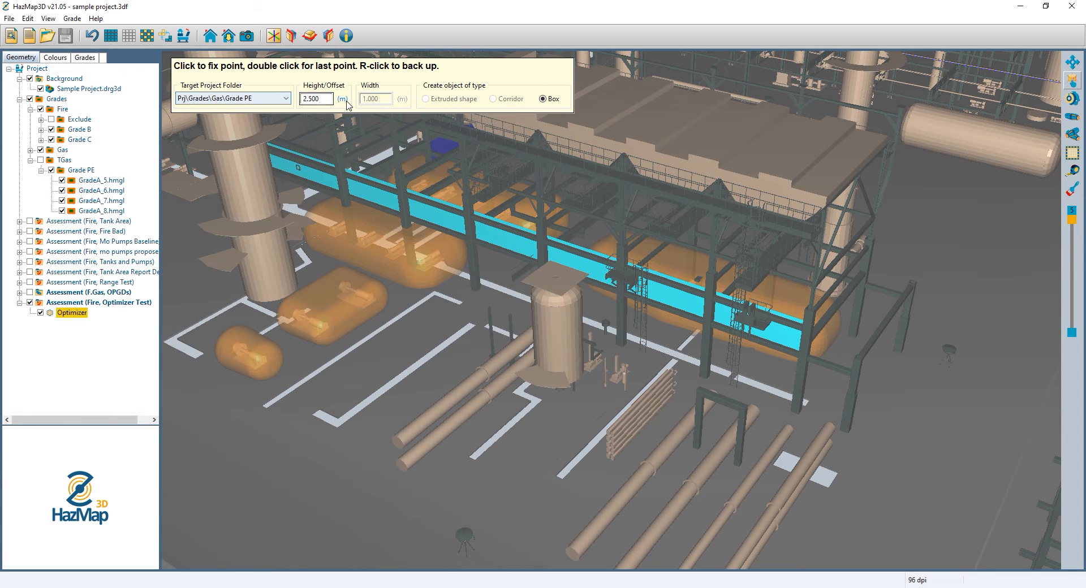
{"action": "left_click", "coordinate": [867, 256]}
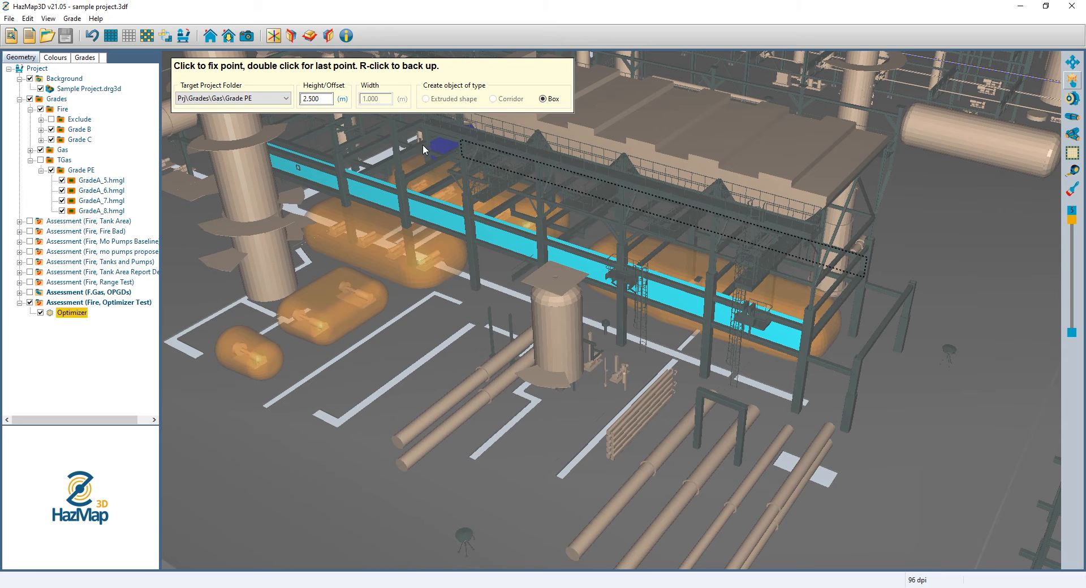
{"action": "double_click", "coordinate": [359, 133]}
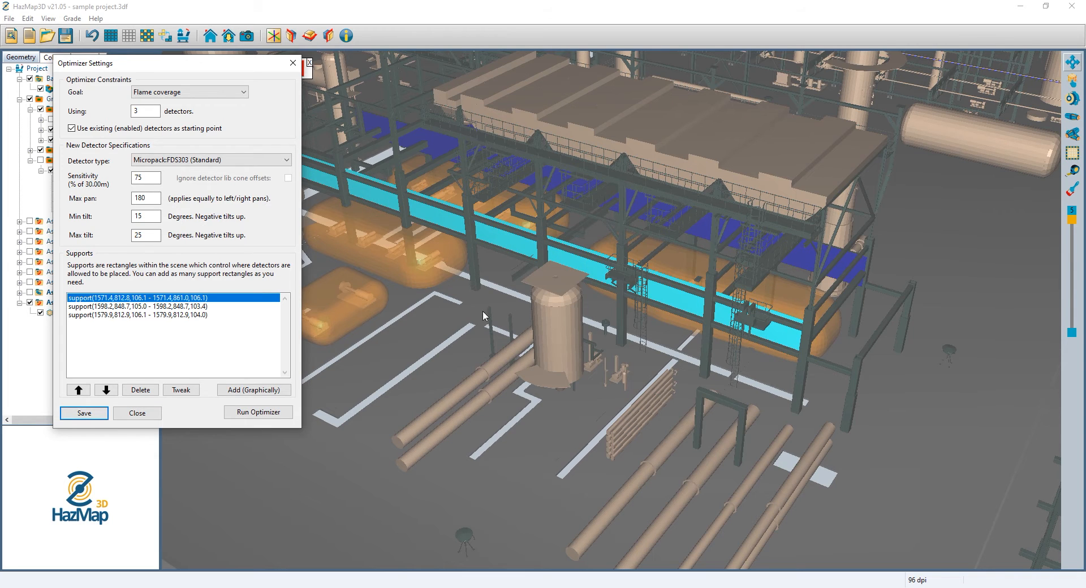
{"action": "left_click", "coordinate": [84, 413]}
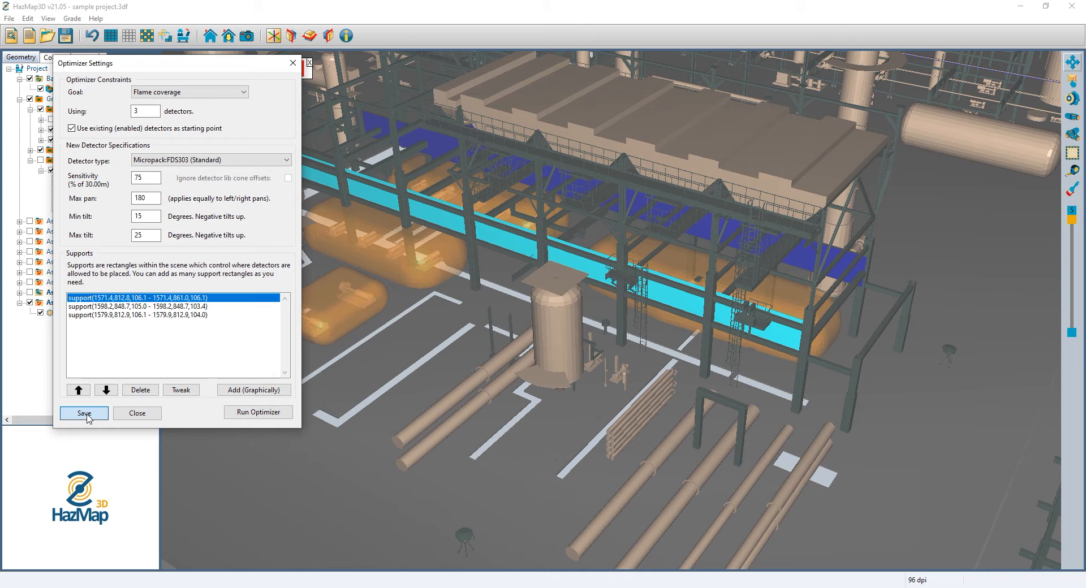
{"action": "left_click", "coordinate": [85, 414]}
{"action": "left_click", "coordinate": [137, 413]}
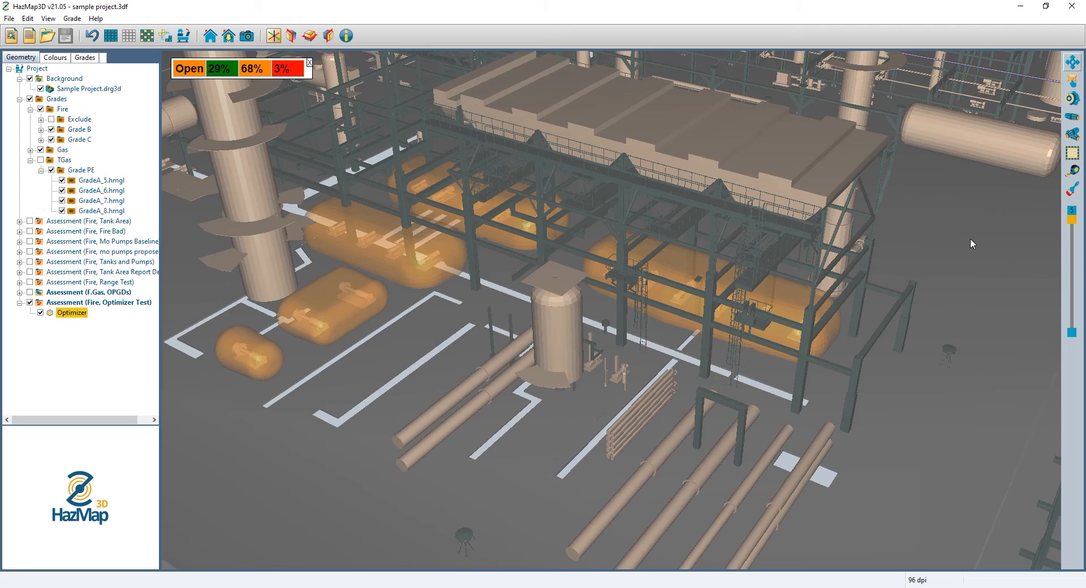
- Reopen the optimizer settings and run the optimizer with the three defined supports
{"action": "left_click_drag", "start_coordinate": [970, 239], "coordinate": [725, 380]}
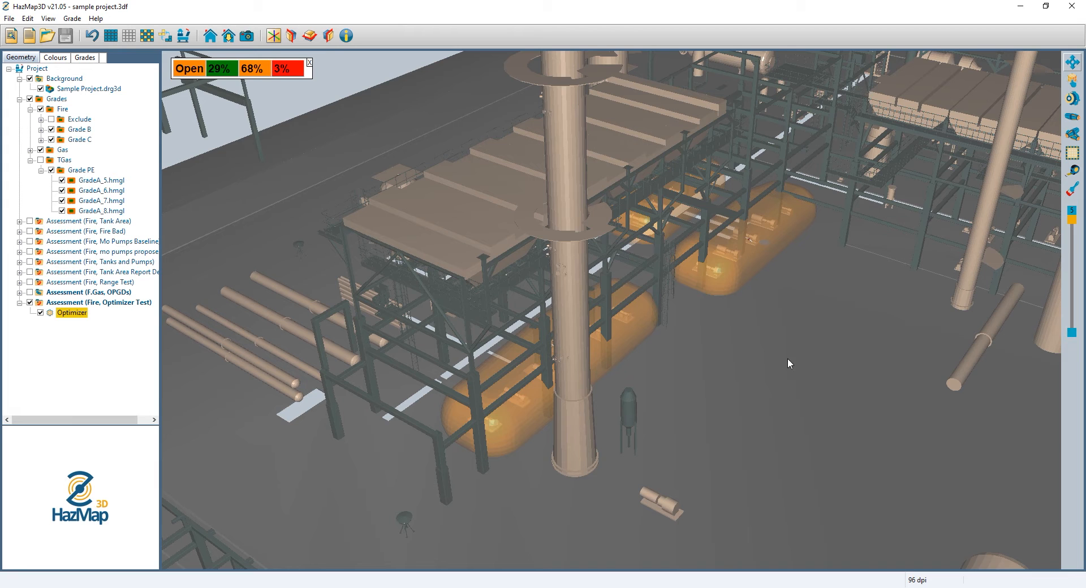
{"action": "left_click_drag", "start_coordinate": [788, 359], "coordinate": [777, 363]}
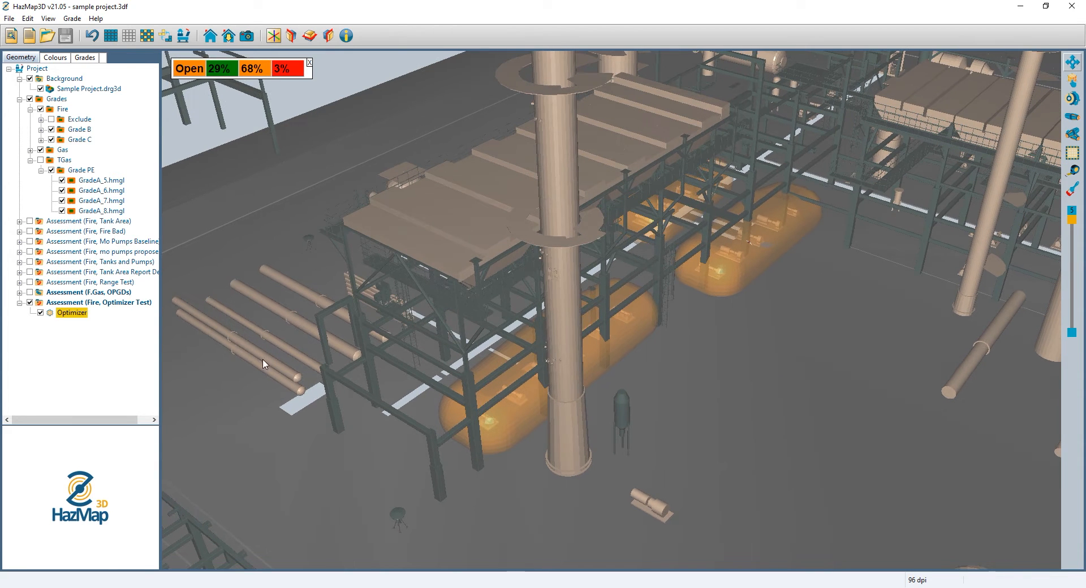
{"action": "double_click", "coordinate": [67, 313]}
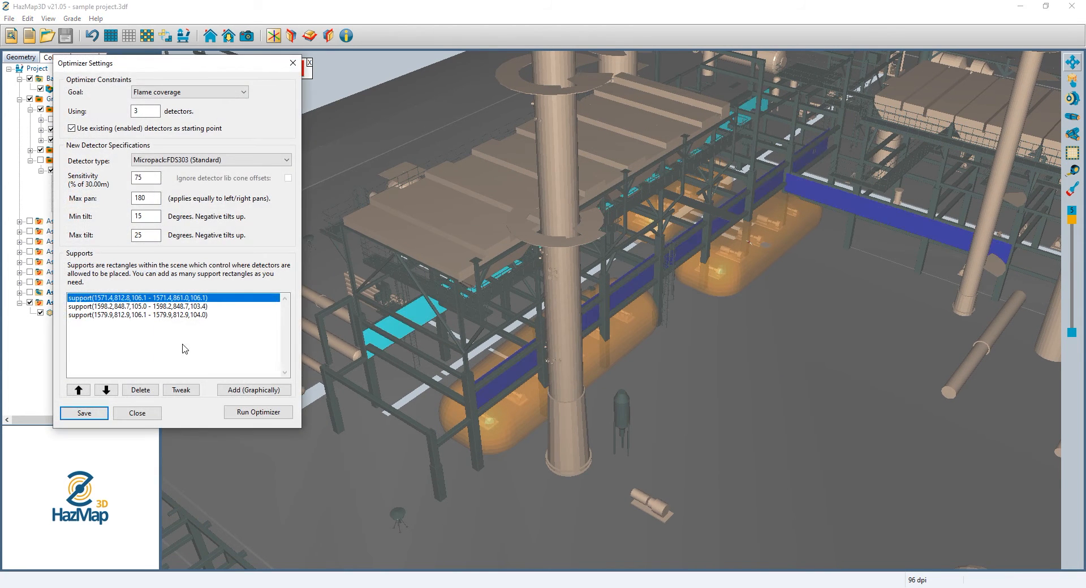
{"action": "left_click", "coordinate": [253, 414]}
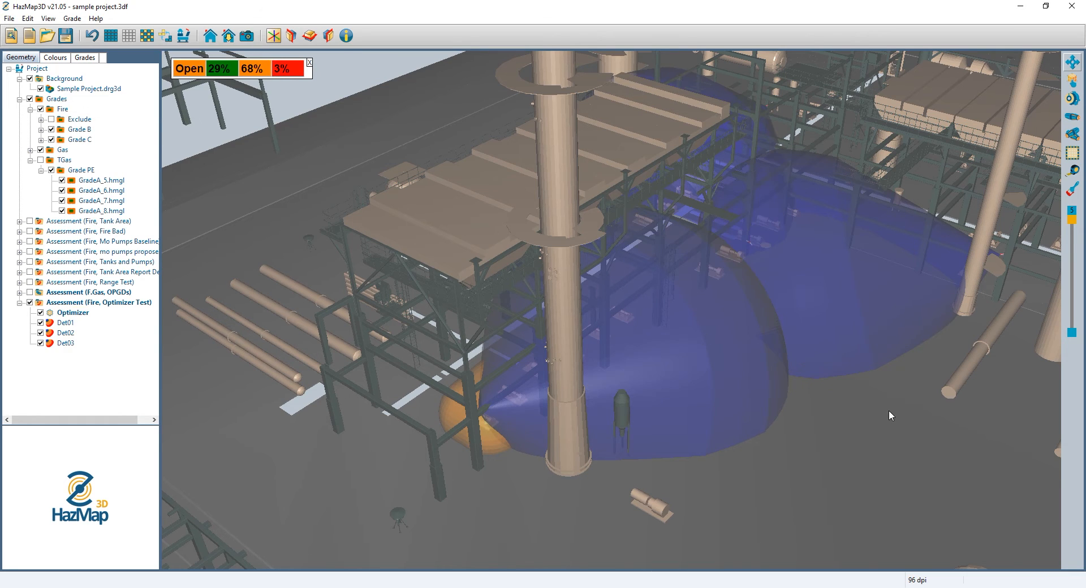
- Examine the placement and coverage cones of the three optimized detectors around the pump area from several angles
{"action": "left_click_drag", "start_coordinate": [889, 412], "coordinate": [402, 128]}
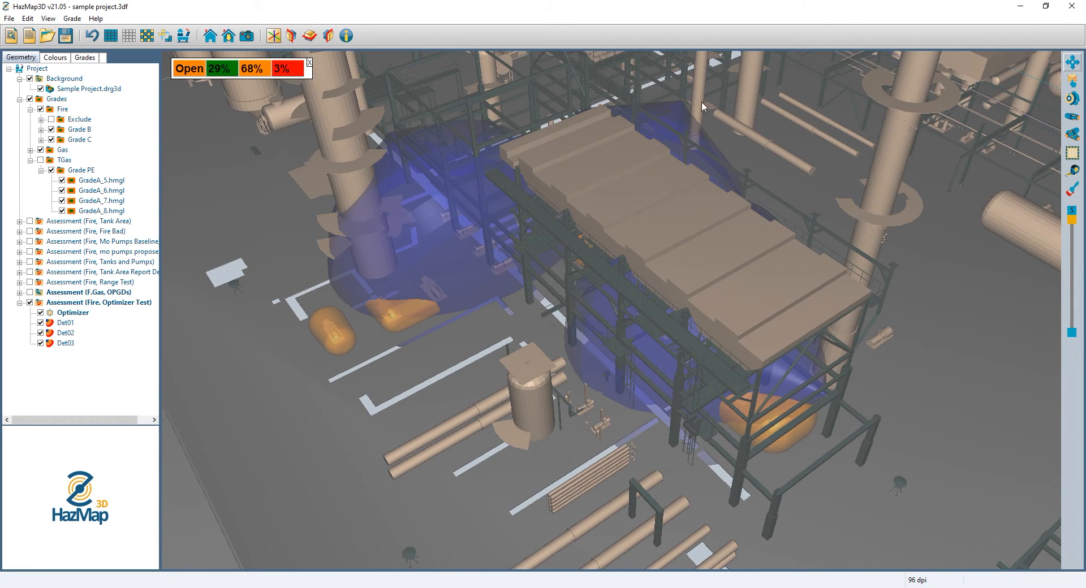
{"action": "left_click_drag", "start_coordinate": [701, 101], "coordinate": [814, 115]}
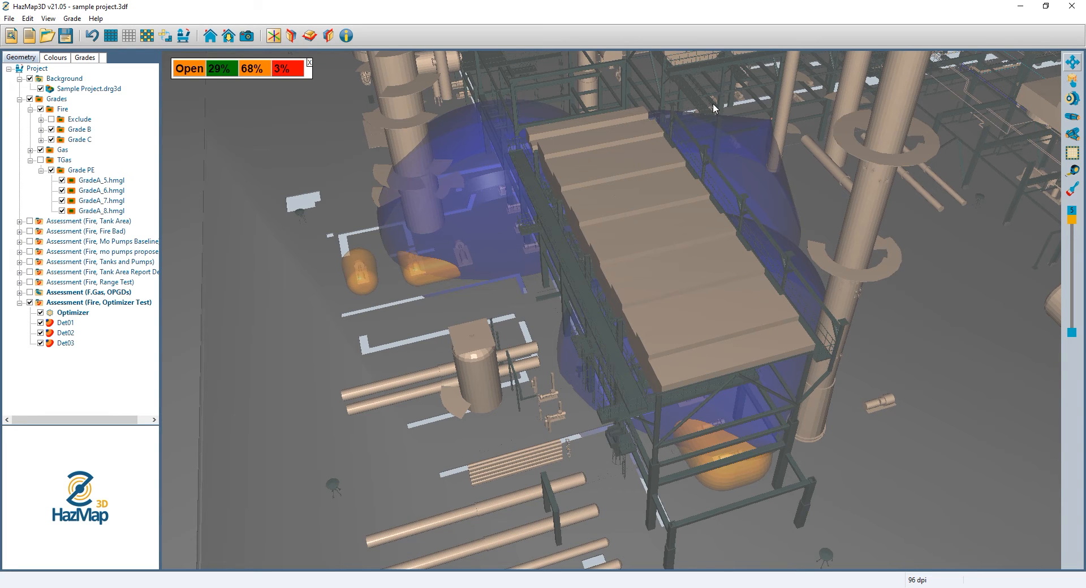
{"action": "left_click_drag", "start_coordinate": [732, 316], "coordinate": [722, 345]}
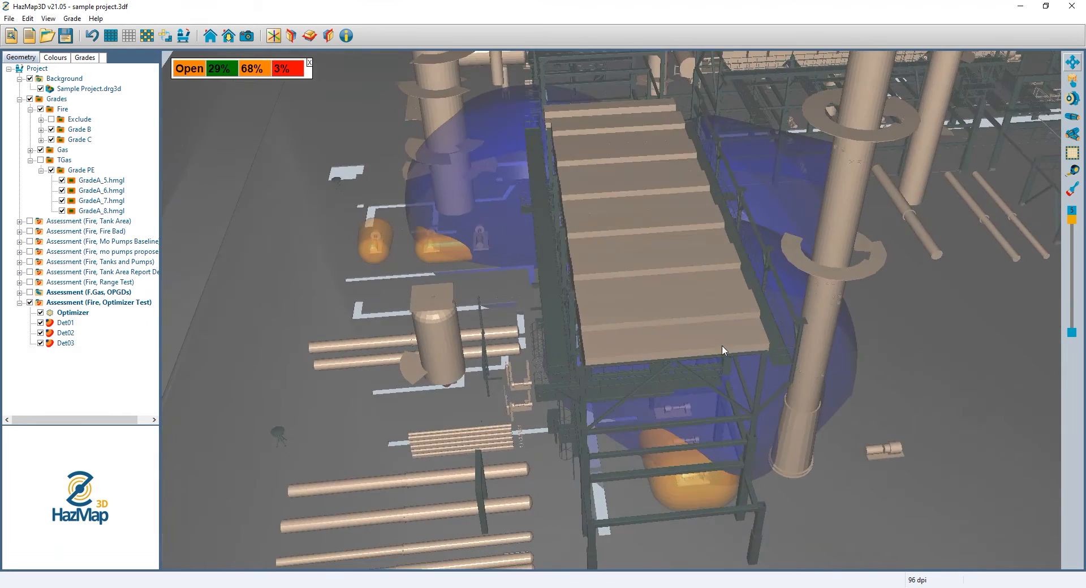
{"action": "left_click_drag", "start_coordinate": [519, 283], "coordinate": [531, 286]}
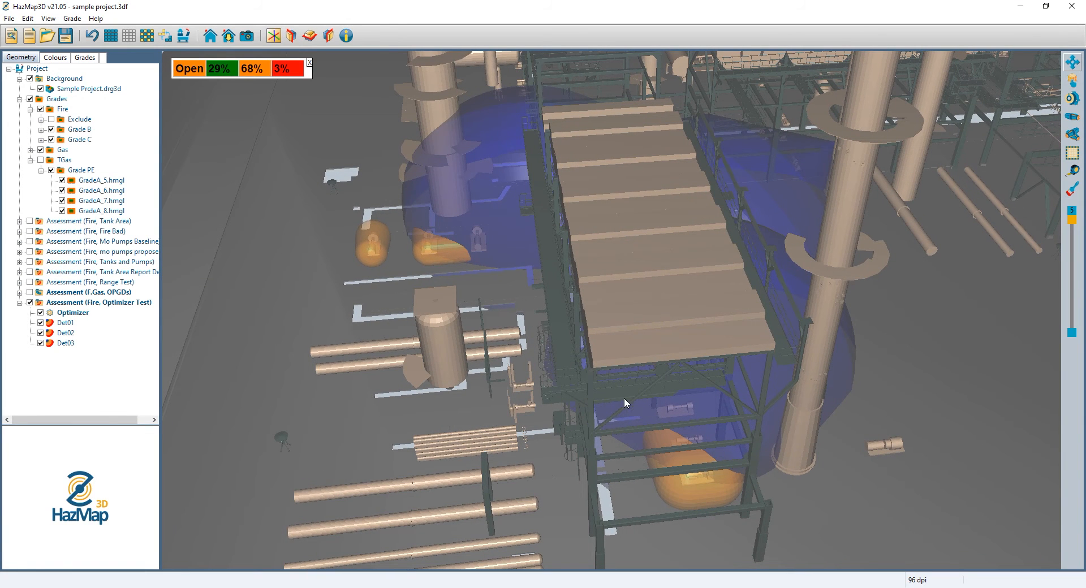
{"action": "left_click_drag", "start_coordinate": [623, 398], "coordinate": [576, 394]}
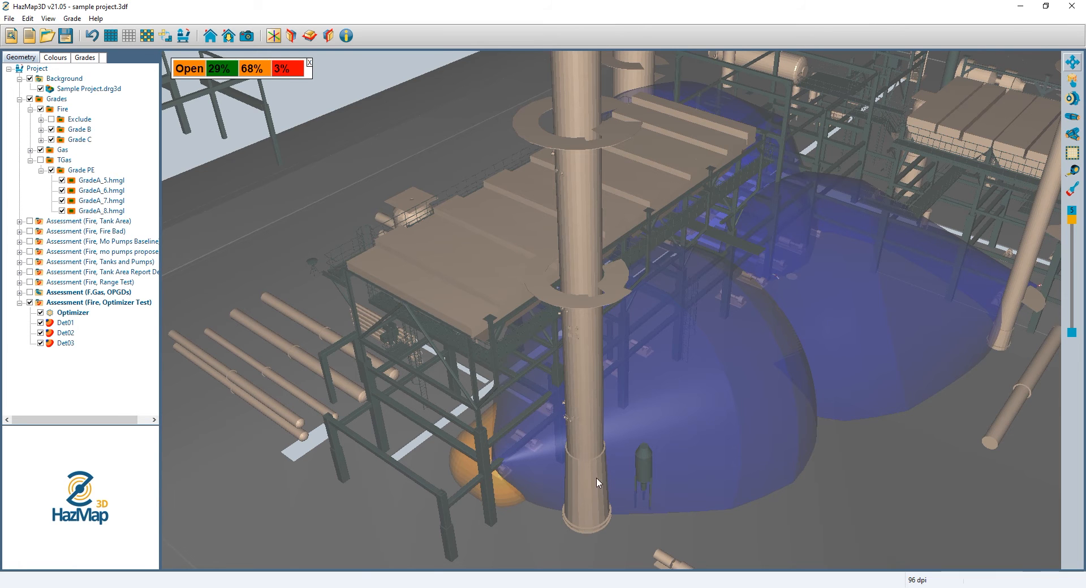
{"action": "middle_click_drag", "start_coordinate": [640, 480], "coordinate": [604, 474]}
{"action": "middle_click_drag", "start_coordinate": [716, 468], "coordinate": [701, 457]}
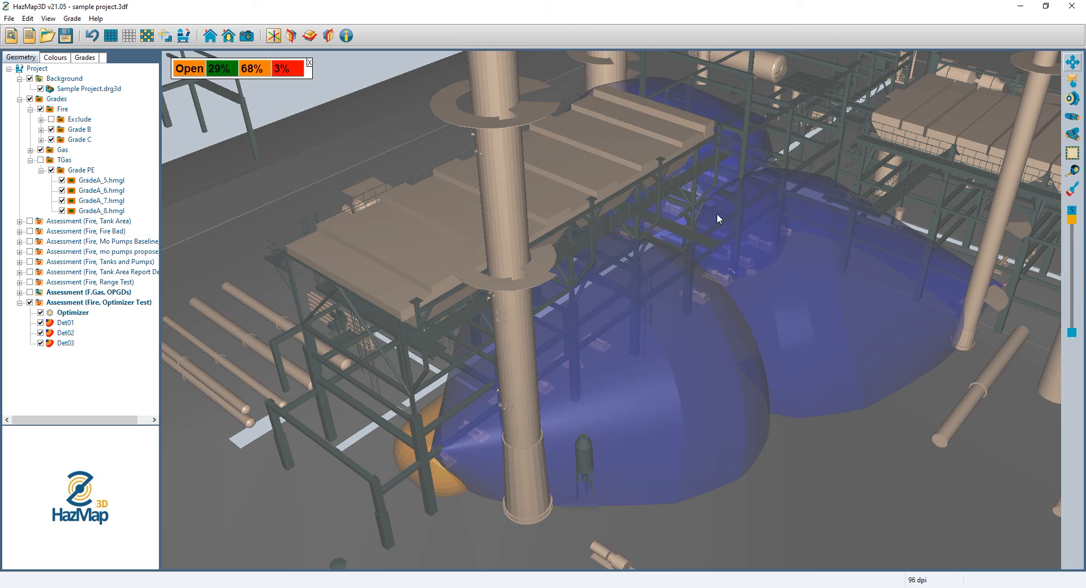
{"action": "left_click_drag", "start_coordinate": [803, 240], "coordinate": [864, 222]}
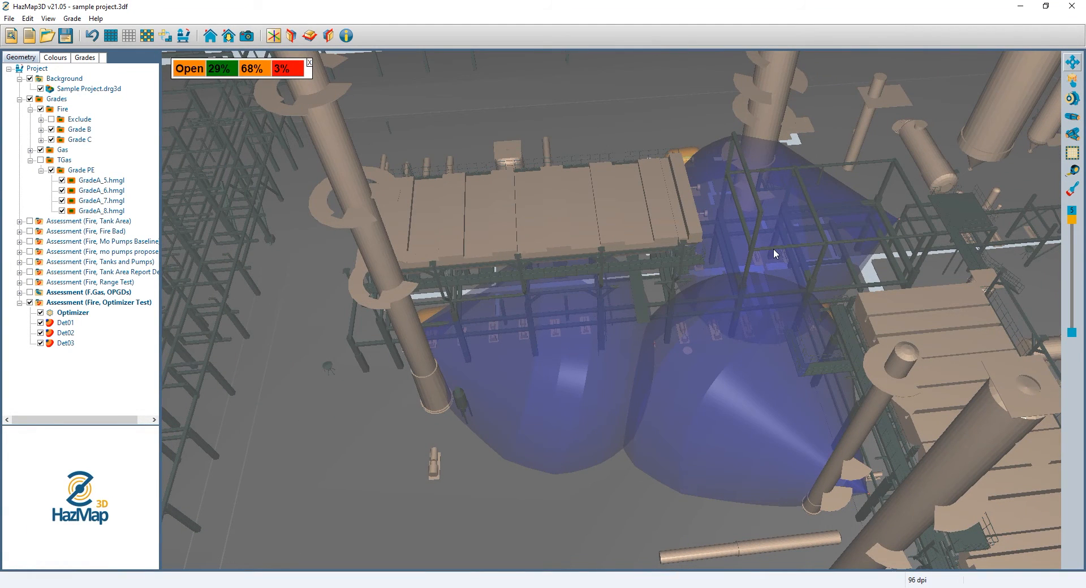
{"action": "left_click_drag", "start_coordinate": [520, 297], "coordinate": [725, 212]}
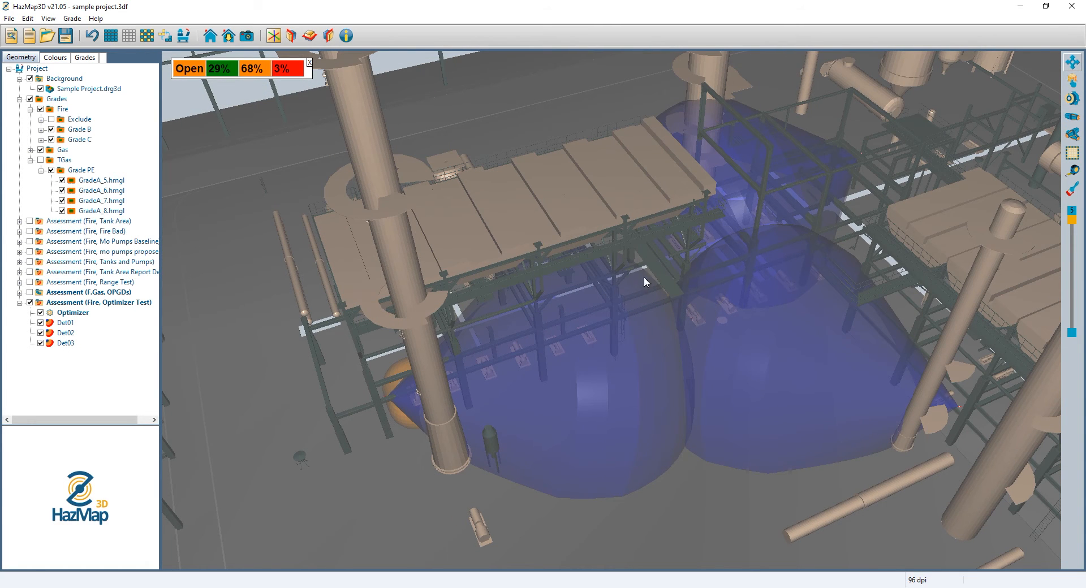
{"action": "left_click_drag", "start_coordinate": [644, 277], "coordinate": [797, 180]}
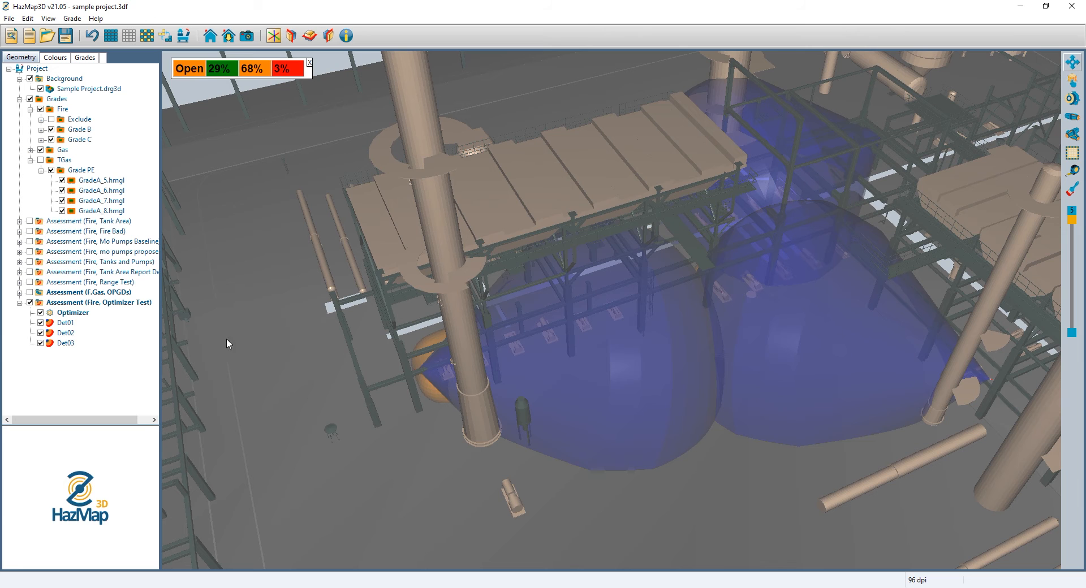
{"action": "left_click_drag", "start_coordinate": [847, 338], "coordinate": [961, 300]}
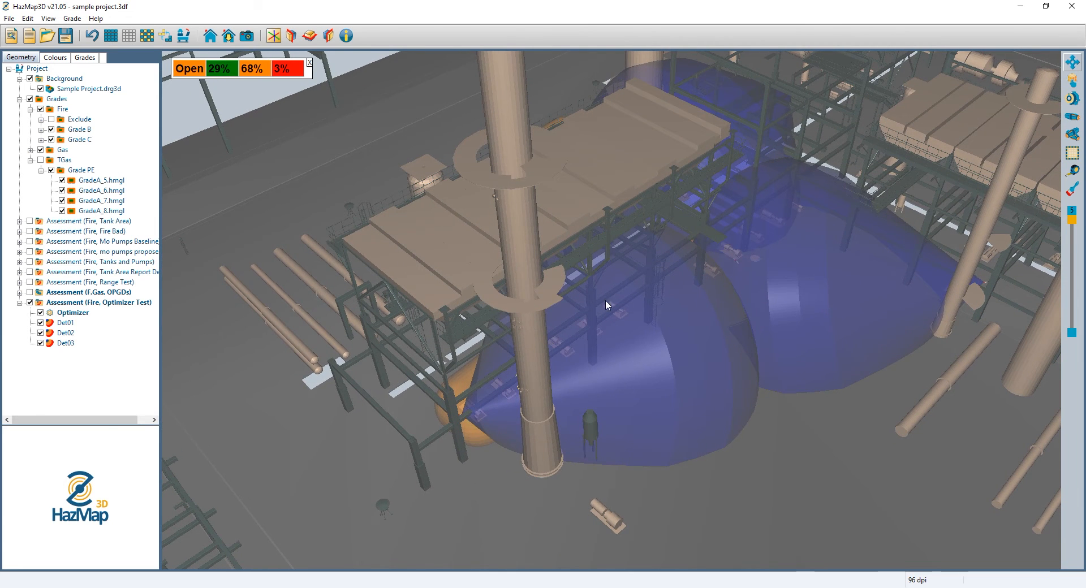
- Run the assessment for the Optimizer Test folder, continuing despite the unchecked fire grade drawings
{"action": "right_click", "coordinate": [78, 304]}
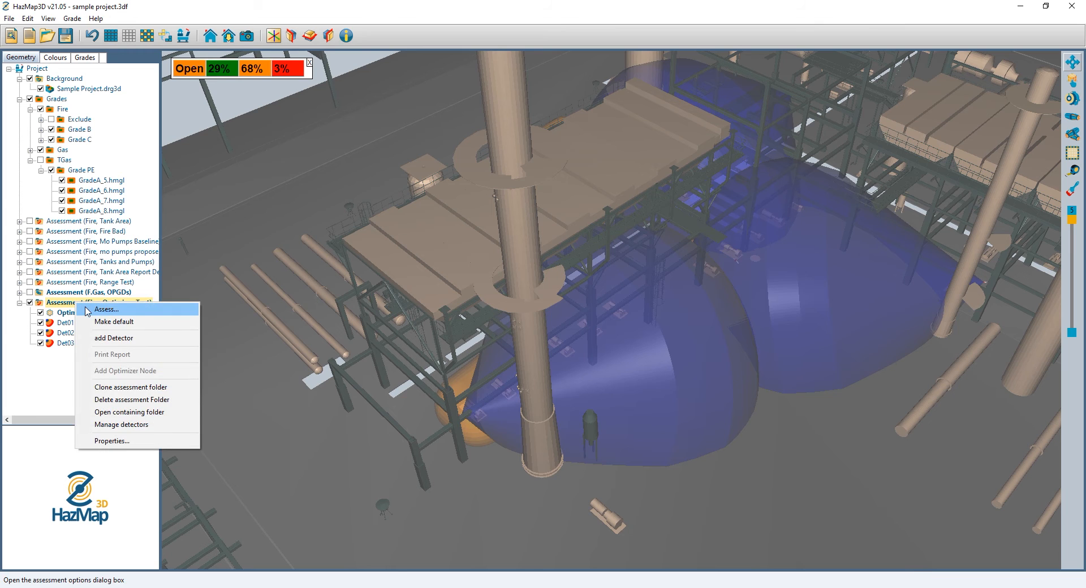
{"action": "left_click", "coordinate": [107, 309]}
{"action": "left_click", "coordinate": [336, 424]}
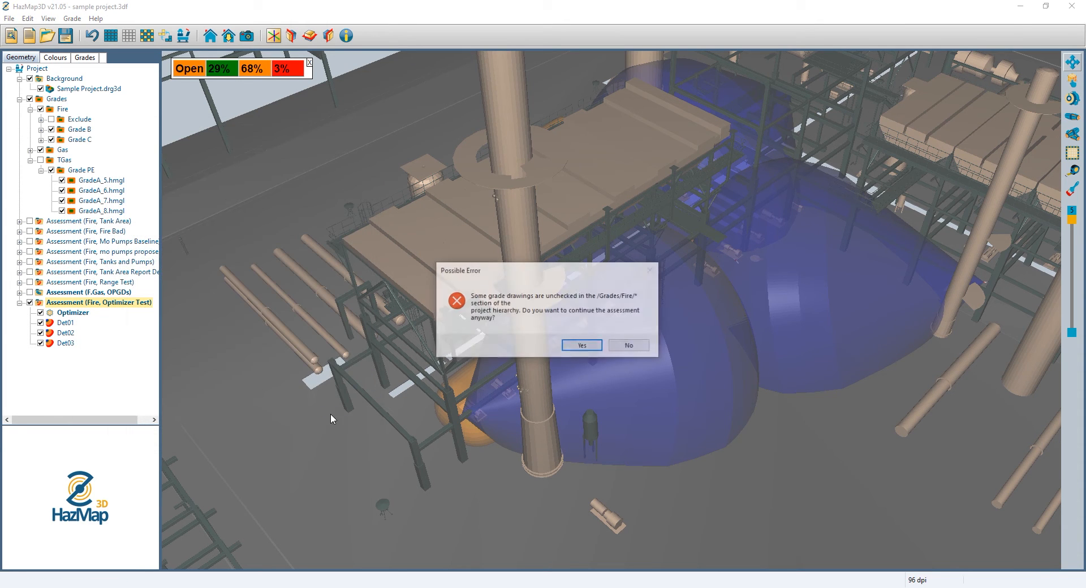
{"action": "left_click", "coordinate": [577, 347]}
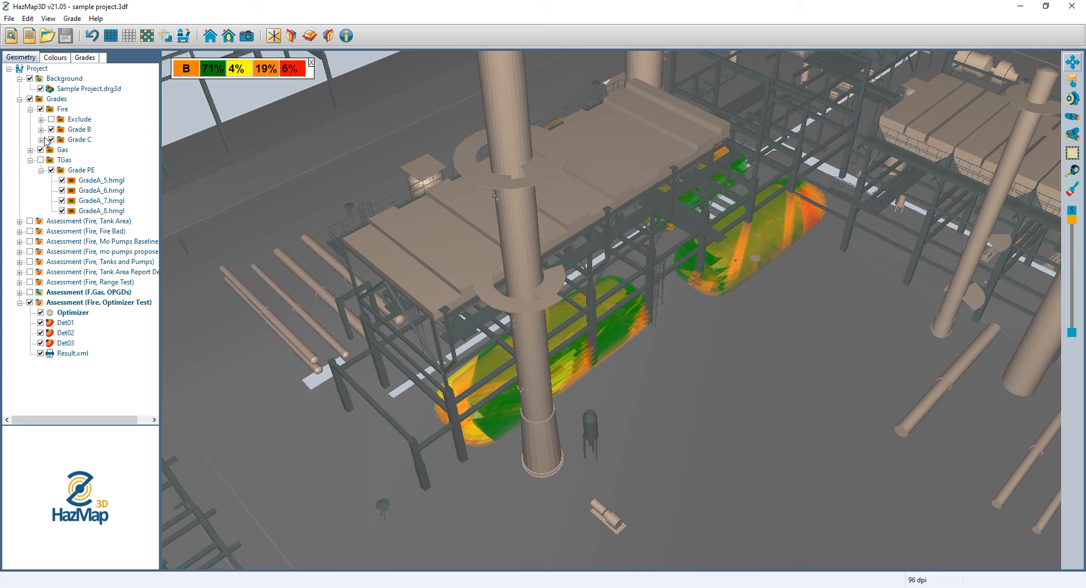
- Hide the Fire grade drawings and inspect the assessed flame coverage around the pumps
{"action": "left_click", "coordinate": [41, 110]}
{"action": "left_click_drag", "start_coordinate": [649, 456], "coordinate": [401, 332]}
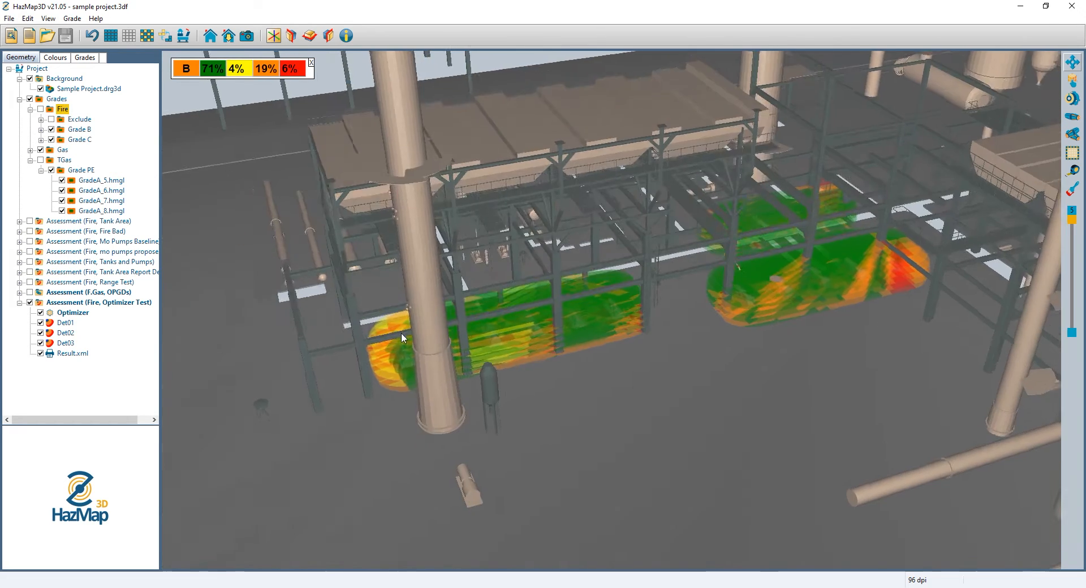
{"action": "scroll", "coordinate": [516, 340], "scroll_direction": "up", "scroll_amount": 2}
{"action": "middle_click_drag", "start_coordinate": [521, 339], "coordinate": [465, 428]}
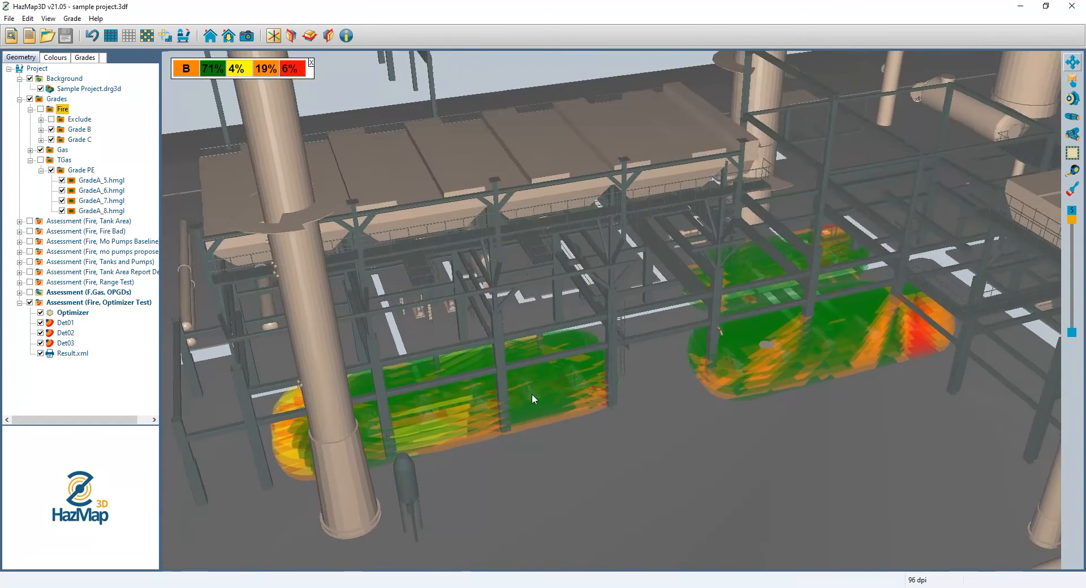
{"action": "left_click_drag", "start_coordinate": [532, 394], "coordinate": [542, 378]}
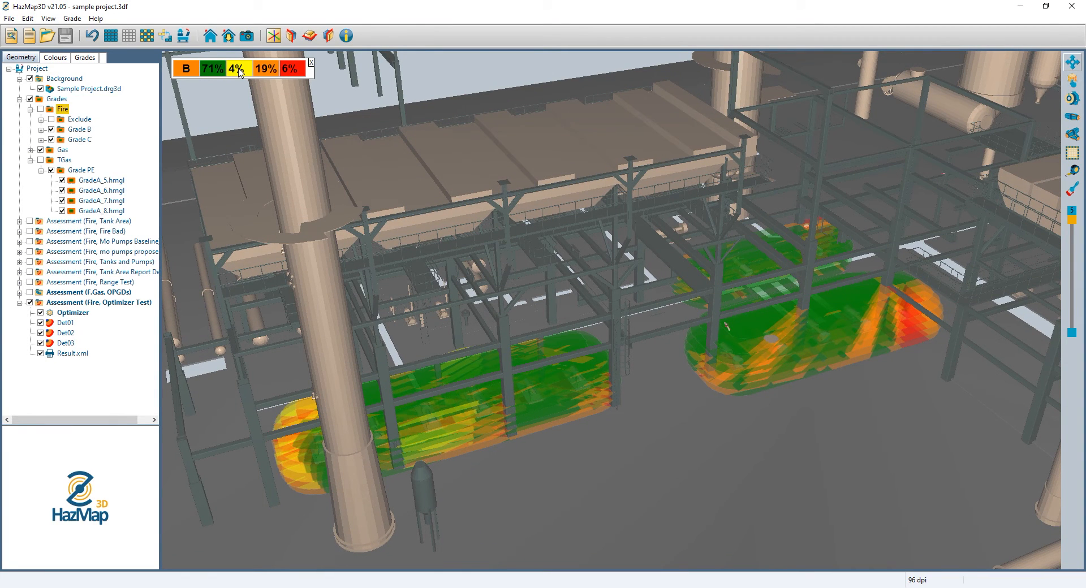
{"action": "left_click_drag", "start_coordinate": [289, 308], "coordinate": [490, 406]}
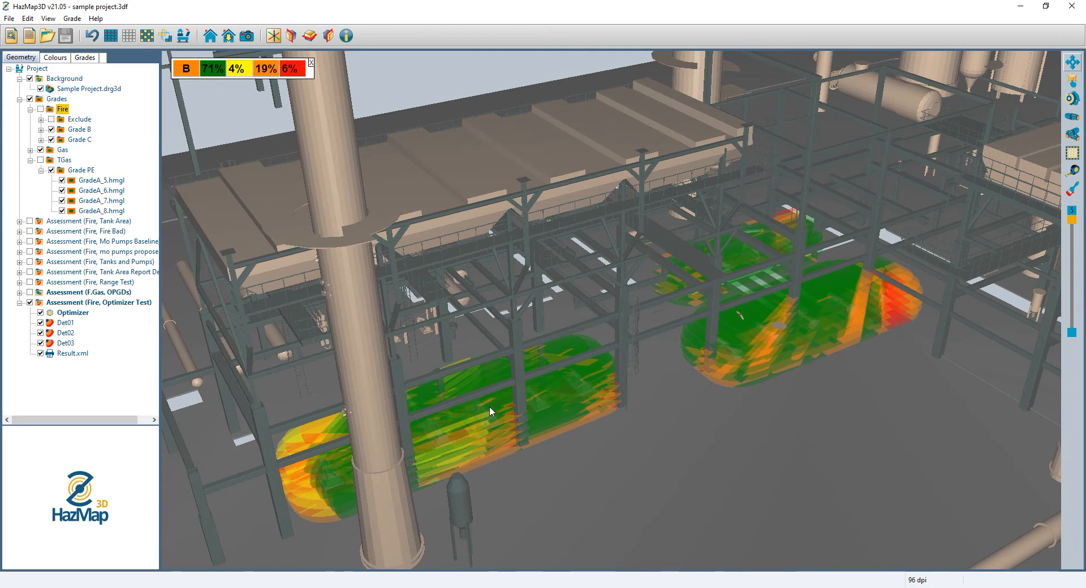
- Make the coverage result volumes more transparent and check the coverage around the pumps
{"action": "left_click_drag", "start_coordinate": [1068, 221], "coordinate": [1068, 248]}
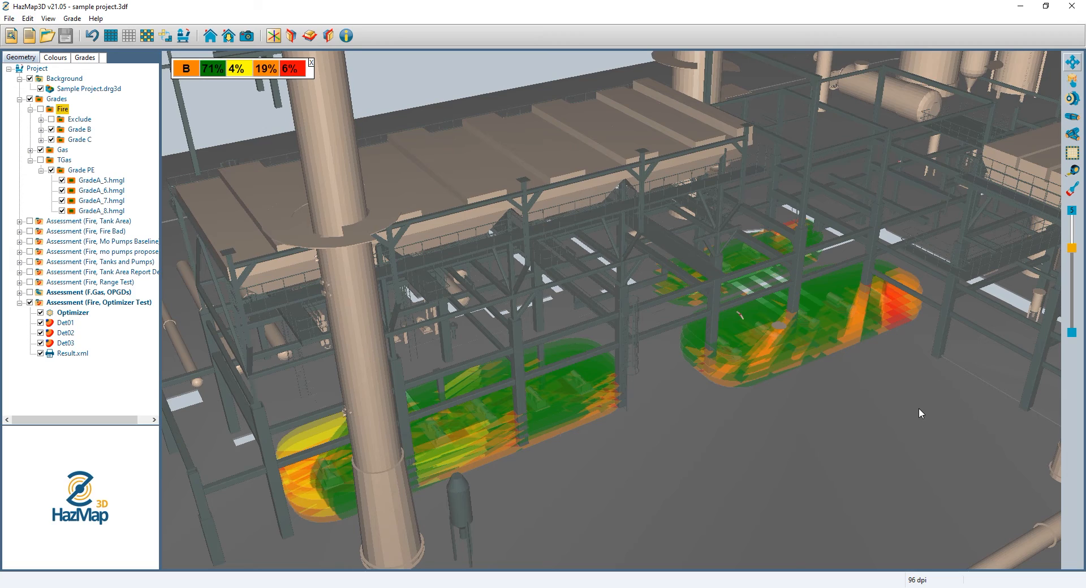
{"action": "left_click_drag", "start_coordinate": [919, 408], "coordinate": [912, 405]}
{"action": "left_click_drag", "start_coordinate": [840, 420], "coordinate": [755, 430]}
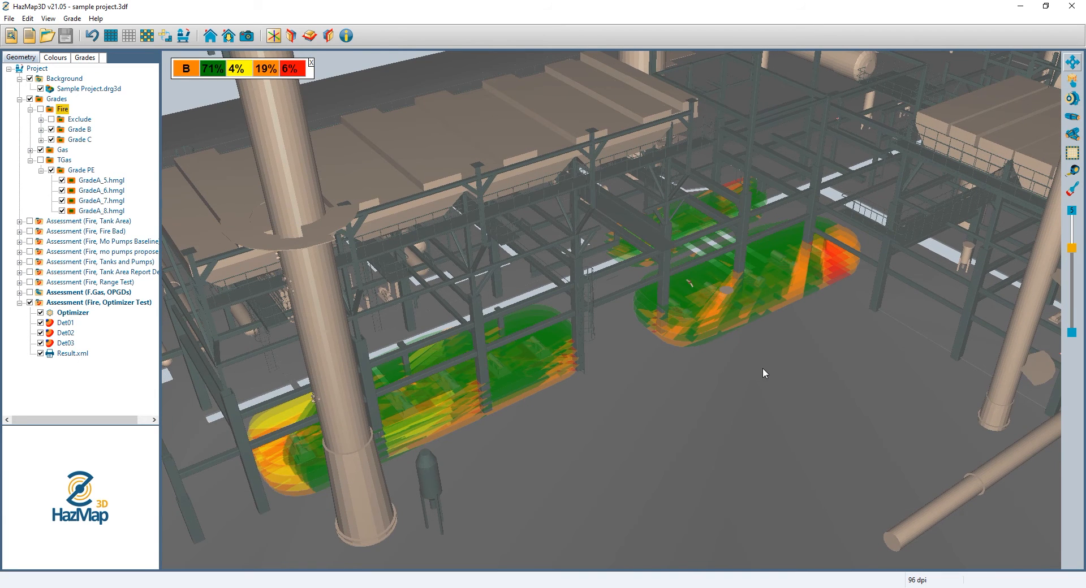
{"action": "left_click_drag", "start_coordinate": [661, 386], "coordinate": [674, 375]}
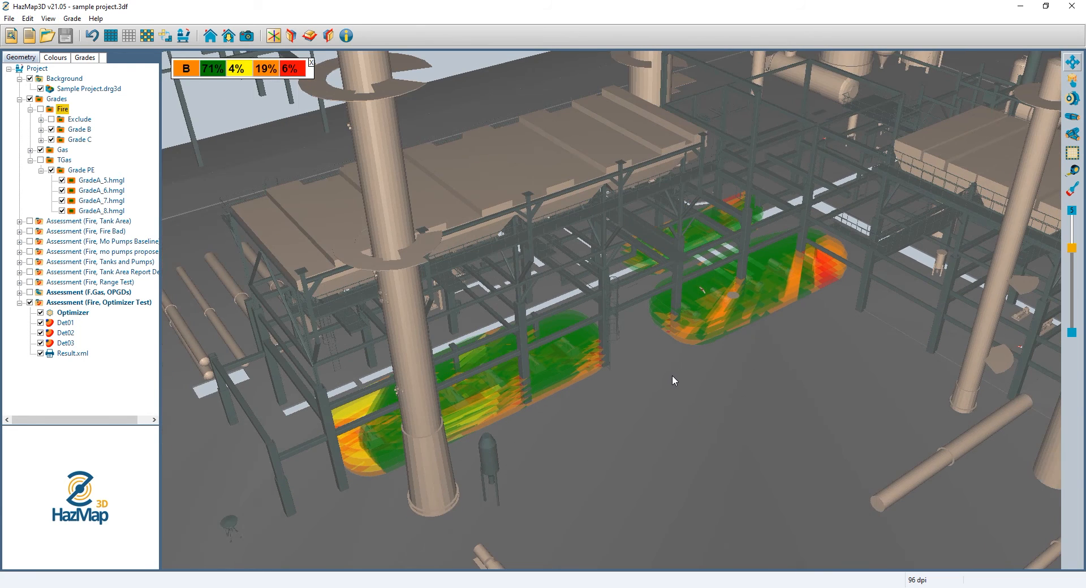
- Hide the Optimizer Test assessment result and examine Det03's mounting position and coverage cone over the pumps
{"action": "left_click", "coordinate": [41, 353]}
{"action": "left_click", "coordinate": [40, 353]}
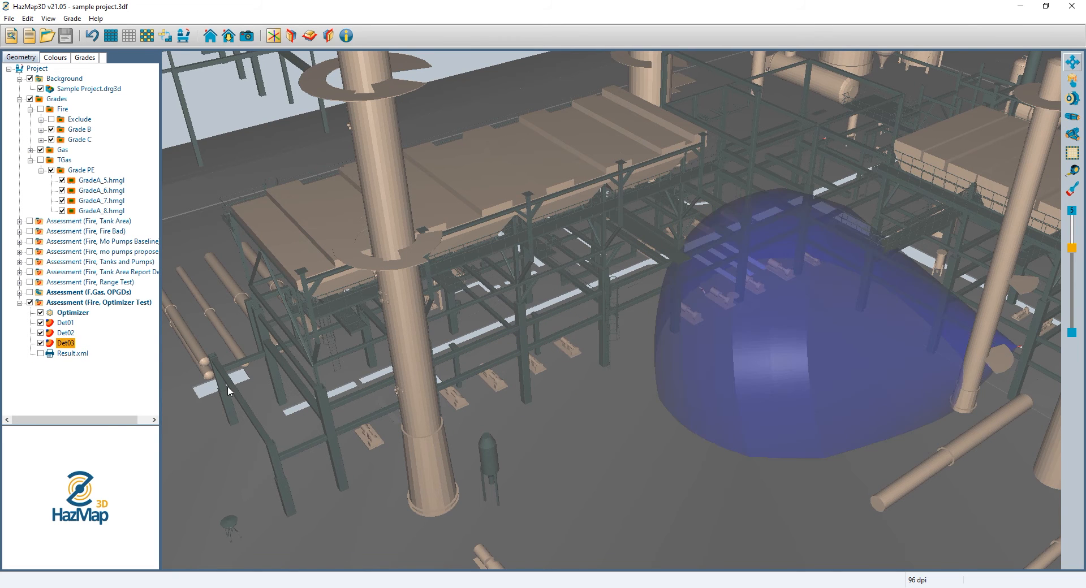
{"action": "scroll", "coordinate": [900, 348], "scroll_direction": "up", "scroll_amount": 3}
{"action": "left_click_drag", "start_coordinate": [901, 349], "coordinate": [733, 324]}
{"action": "scroll", "coordinate": [858, 297], "scroll_direction": "up", "scroll_amount": 3}
{"action": "left_click_drag", "start_coordinate": [827, 334], "coordinate": [919, 340]}
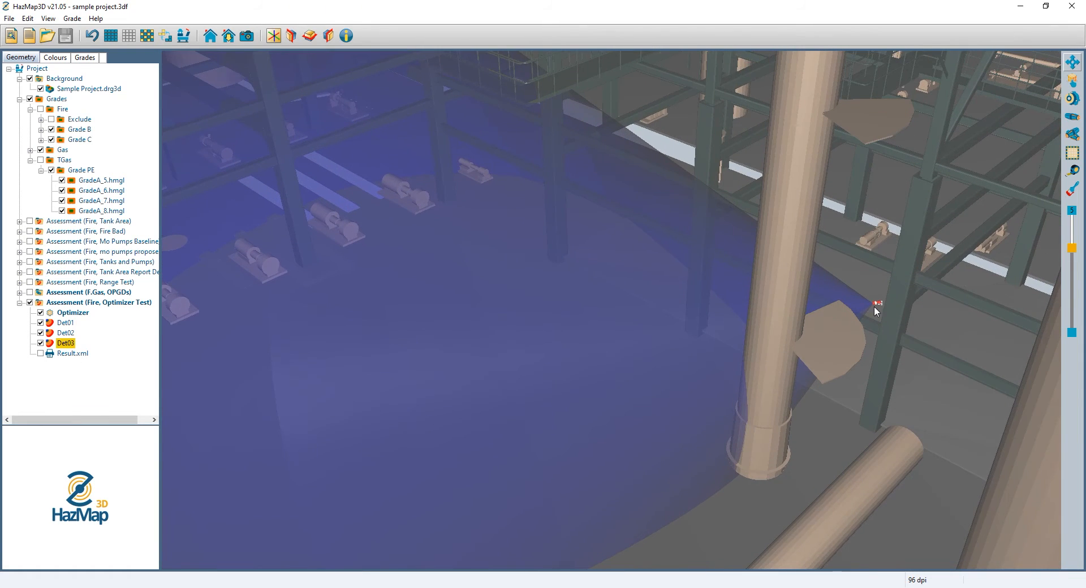
{"action": "mouse_move", "coordinate": [874, 307]}
{"action": "left_mouse_down"}
{"action": "mouse_move", "coordinate": [919, 327]}
{"action": "mouse_move", "coordinate": [883, 291]}
{"action": "left_mouse_up"}
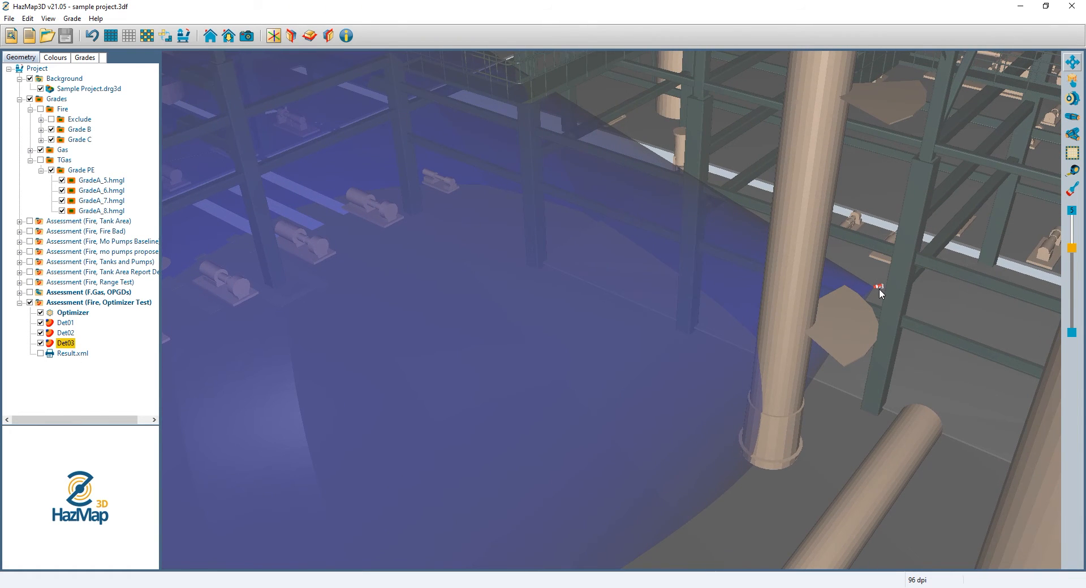
{"action": "scroll", "coordinate": [659, 308], "scroll_direction": "down", "scroll_amount": 3}
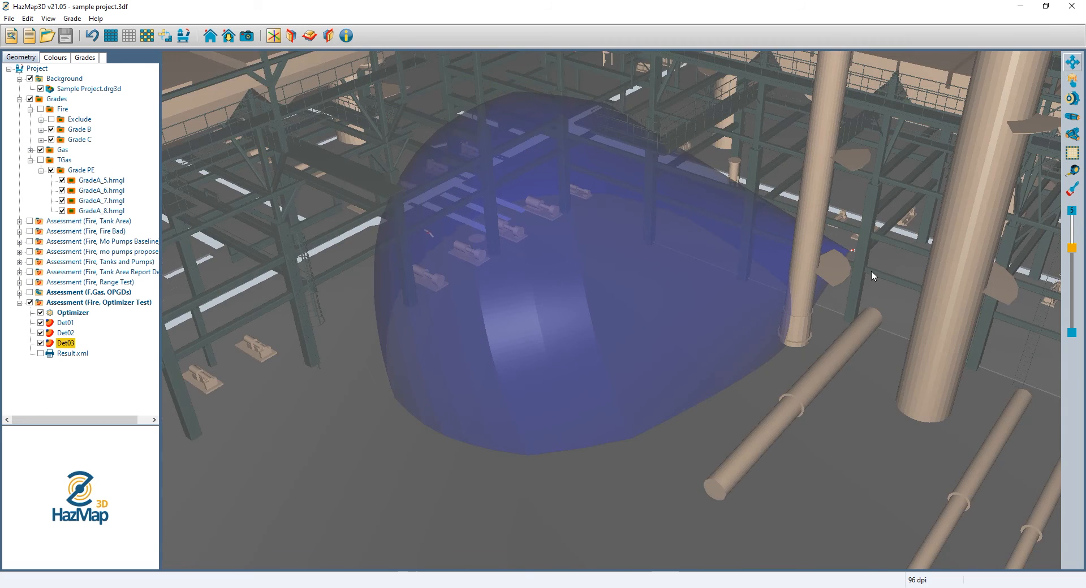
{"action": "scroll", "coordinate": [852, 254], "scroll_direction": "up", "scroll_amount": 3}
{"action": "mouse_move", "coordinate": [743, 238]}
{"action": "left_mouse_down"}
{"action": "mouse_move", "coordinate": [898, 261]}
{"action": "mouse_move", "coordinate": [827, 193]}
{"action": "left_mouse_up"}
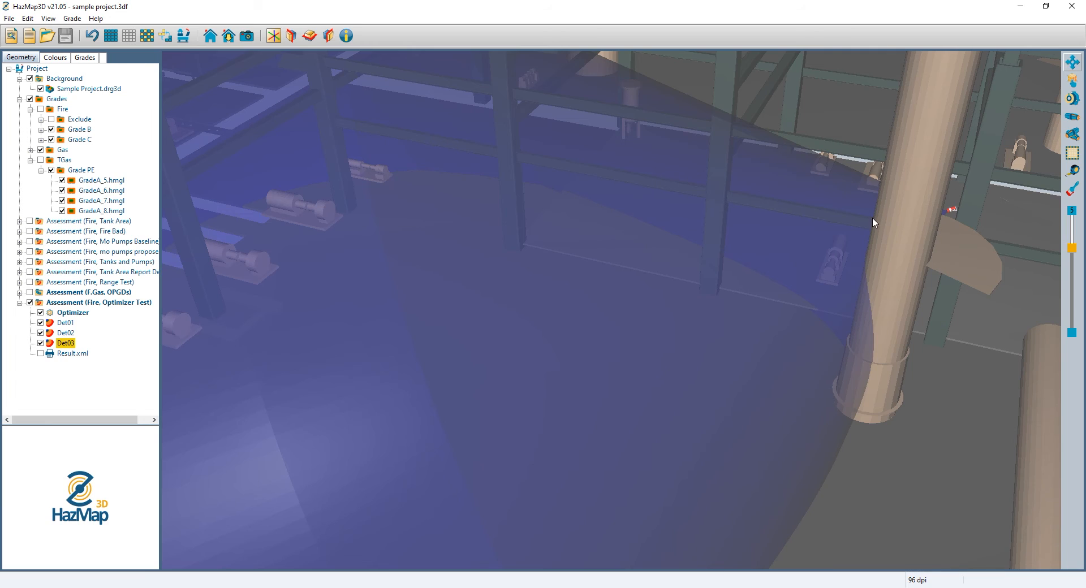
{"action": "scroll", "coordinate": [797, 378], "scroll_direction": "down", "scroll_amount": 5}
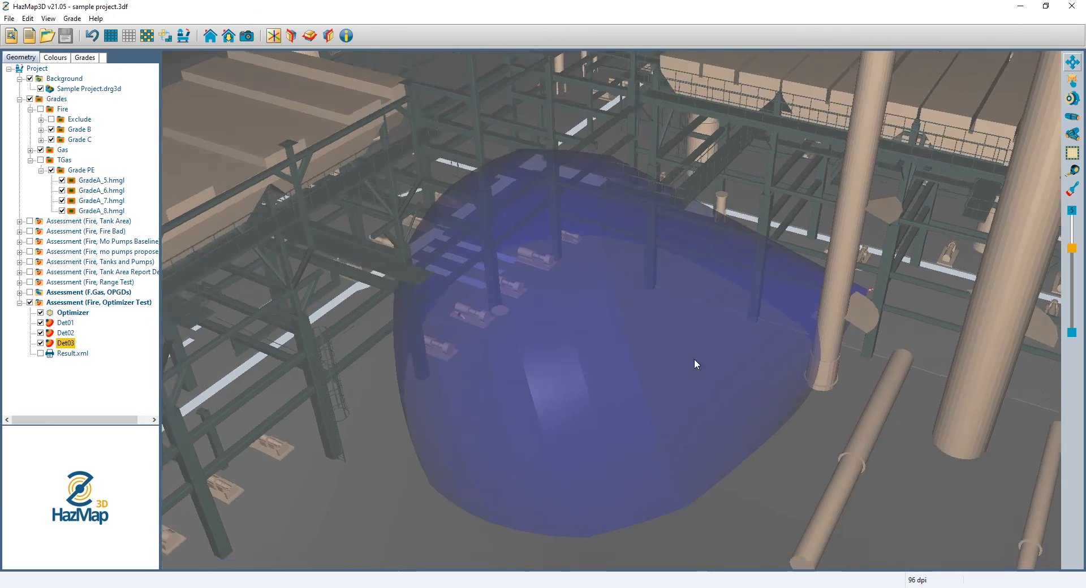
- Inspect up close how Det02 is positioned relative to its steel support column
{"action": "left_click_drag", "start_coordinate": [435, 500], "coordinate": [678, 233]}
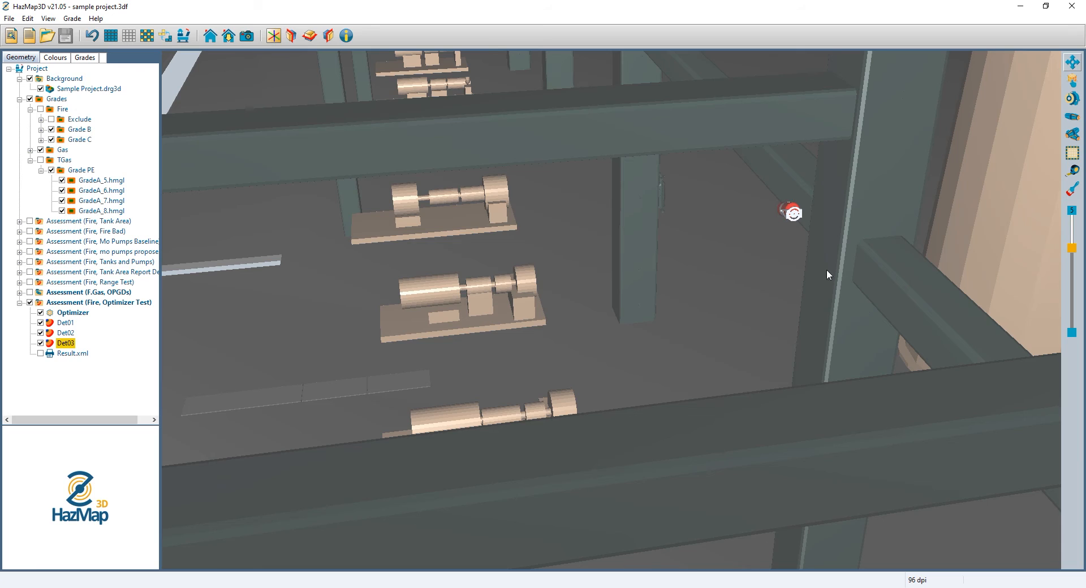
{"action": "left_click_drag", "start_coordinate": [833, 276], "coordinate": [579, 258]}
{"action": "scroll", "coordinate": [632, 98], "scroll_direction": "up", "scroll_amount": 2}
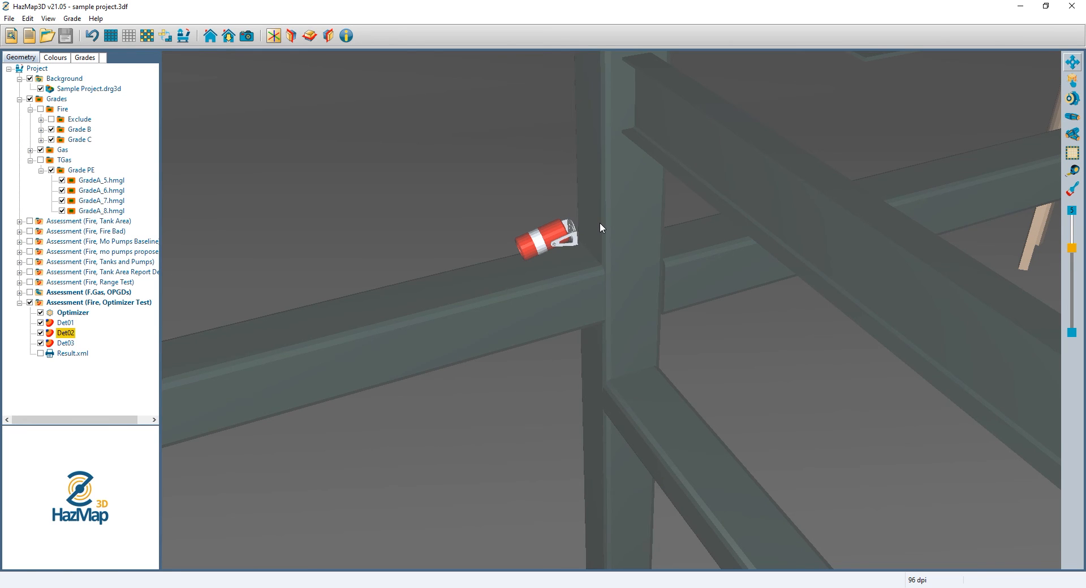
- Move flame detector Det02 onto the steel column by setting its x to 1571.2 and y to 861.15
{"action": "double_click", "coordinate": [67, 324]}
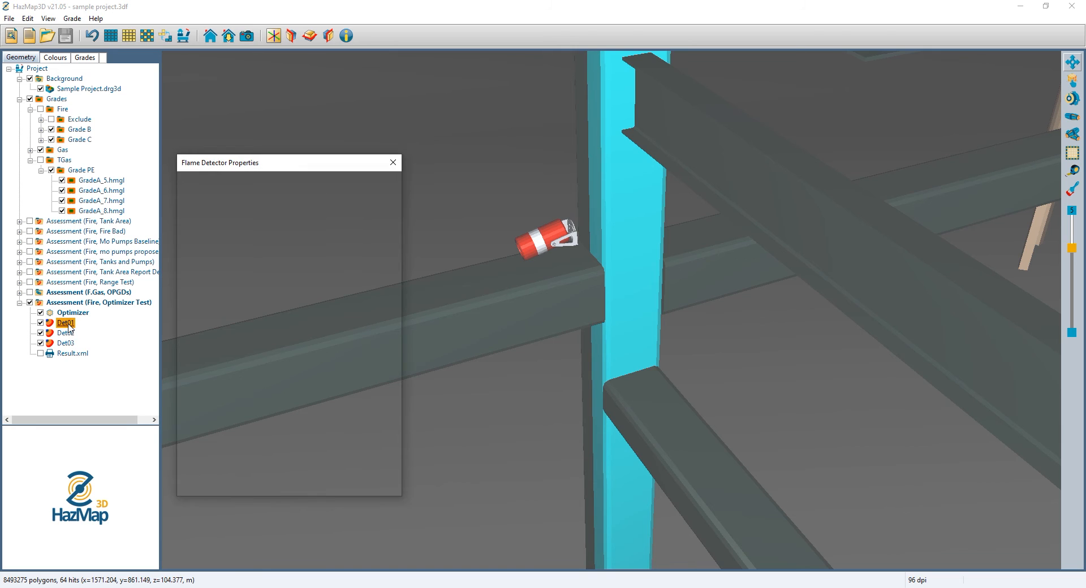
{"action": "left_click", "coordinate": [393, 162]}
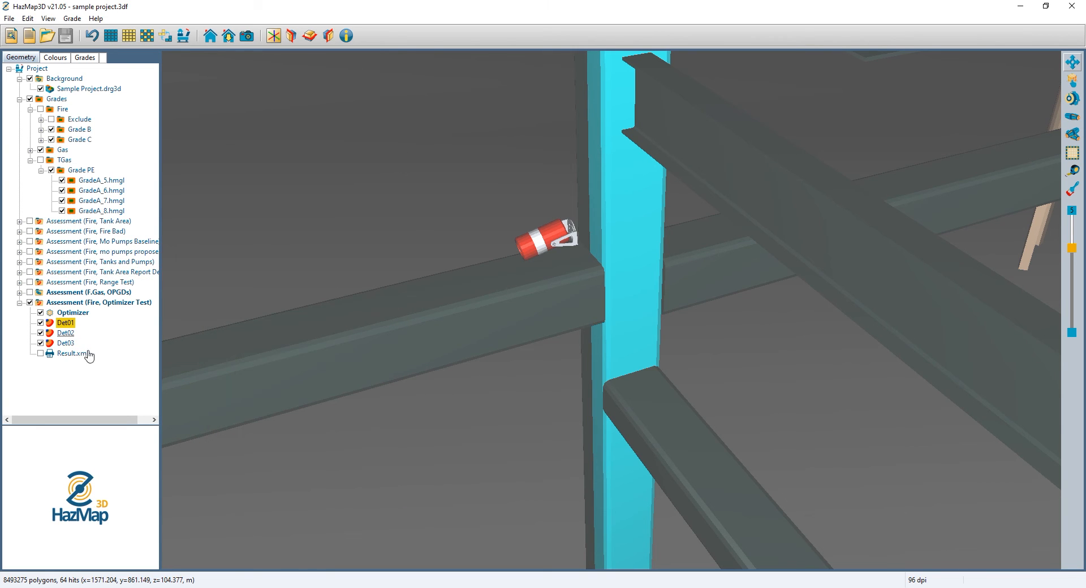
{"action": "left_click", "coordinate": [71, 343]}
{"action": "double_click", "coordinate": [67, 333]}
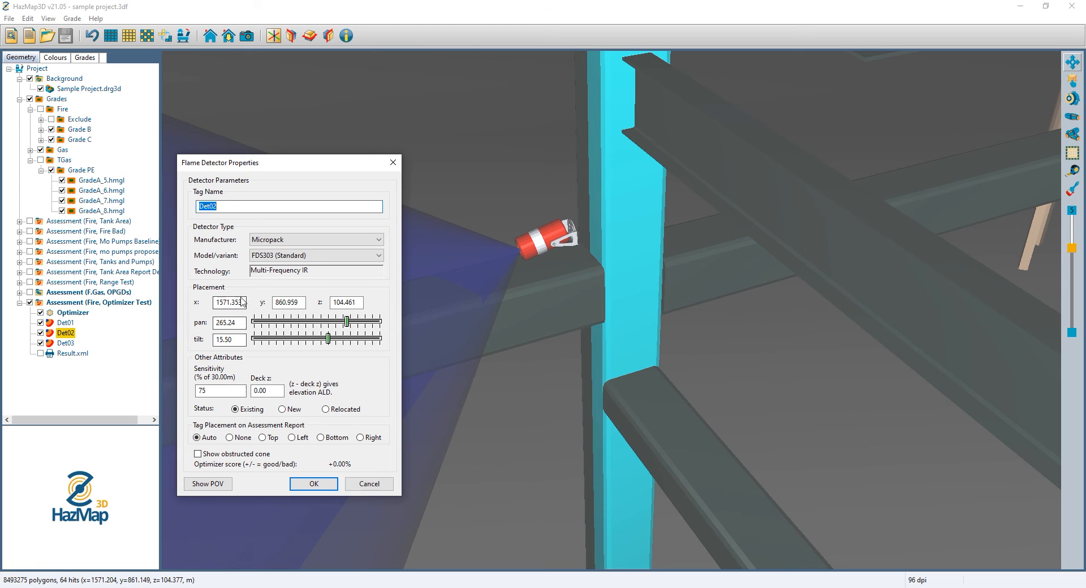
{"action": "left_click_drag", "start_coordinate": [244, 302], "coordinate": [236, 299]}
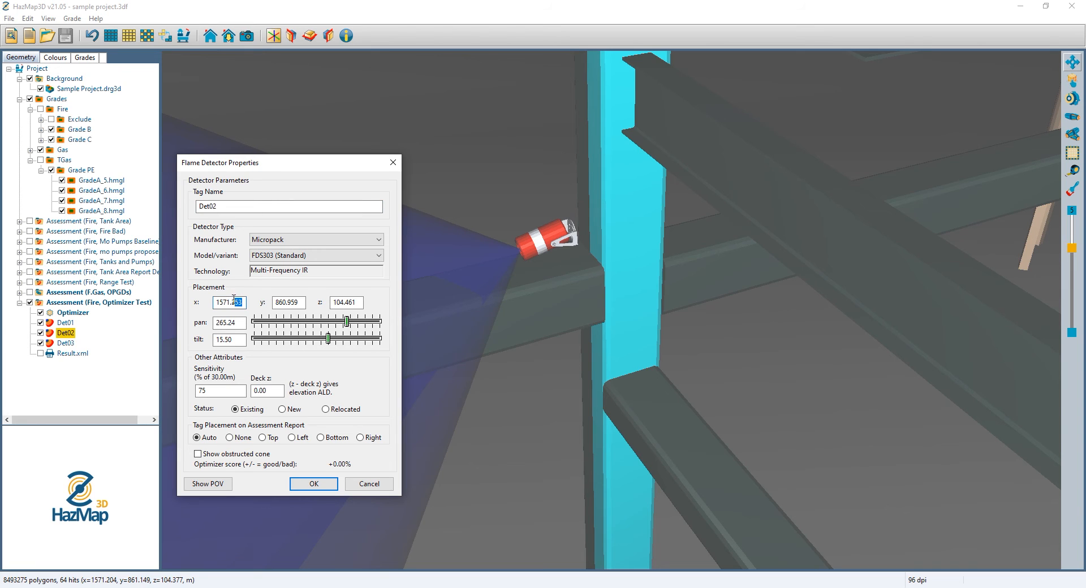
{"action": "key", "text": "BackSpace"}
{"action": "key", "text": "BackSpace"}
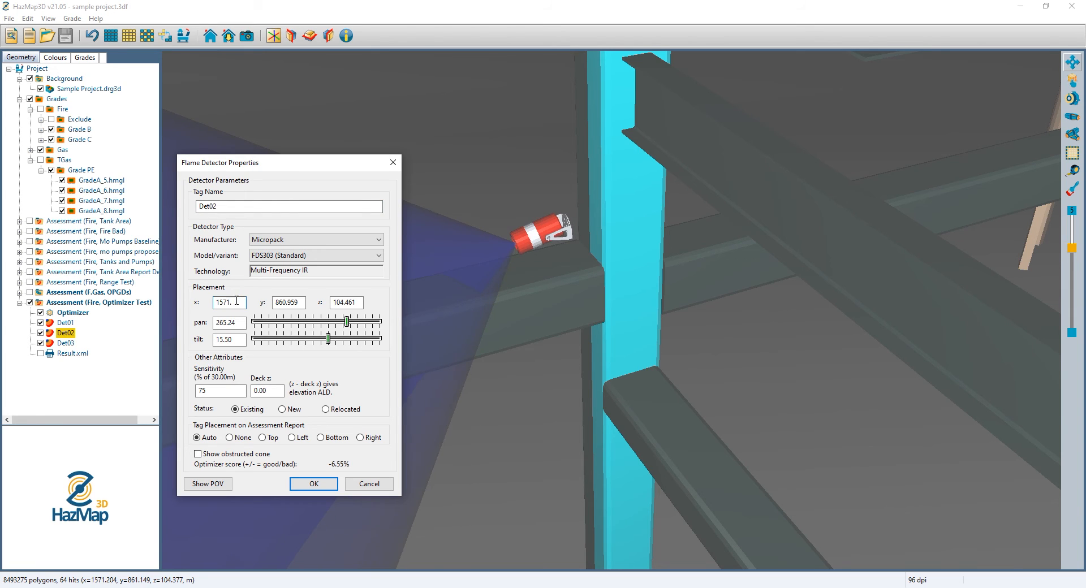
{"action": "type", "text": "2"}
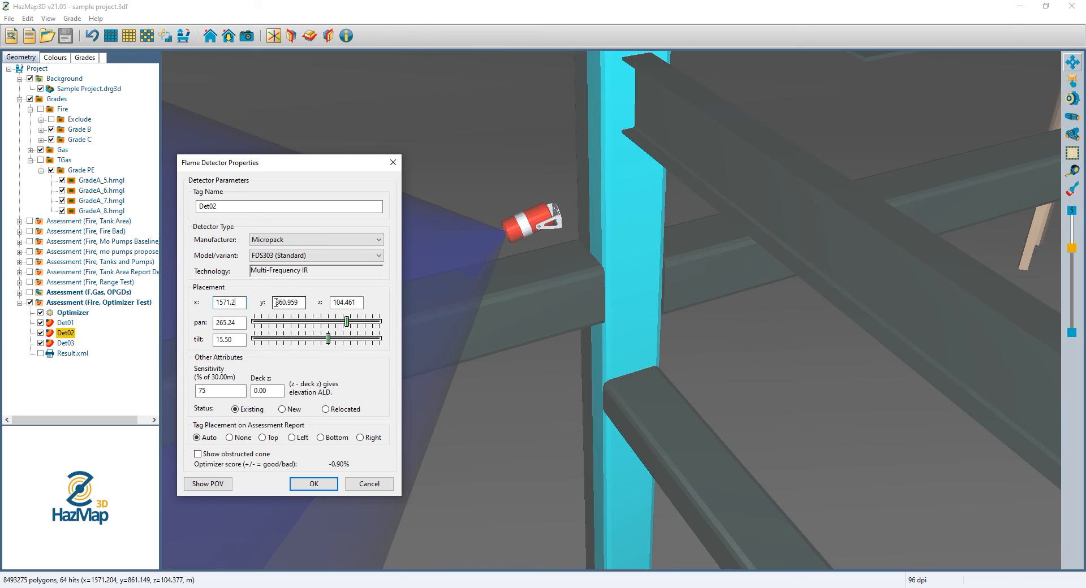
{"action": "left_click_drag", "start_coordinate": [299, 301], "coordinate": [283, 301]}
{"action": "type", "text": "1"}
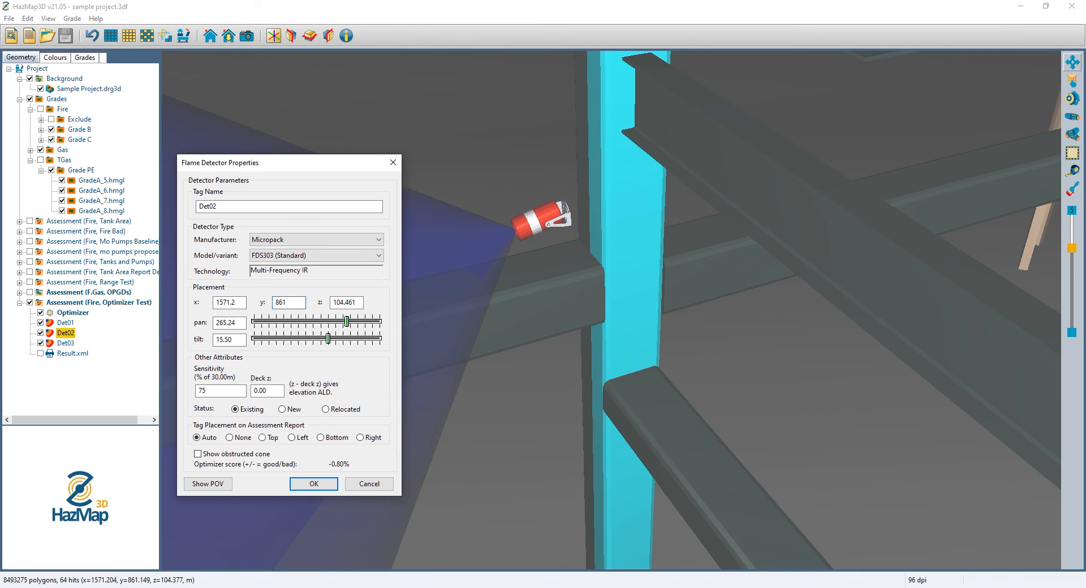
{"action": "type", "text": ".15"}
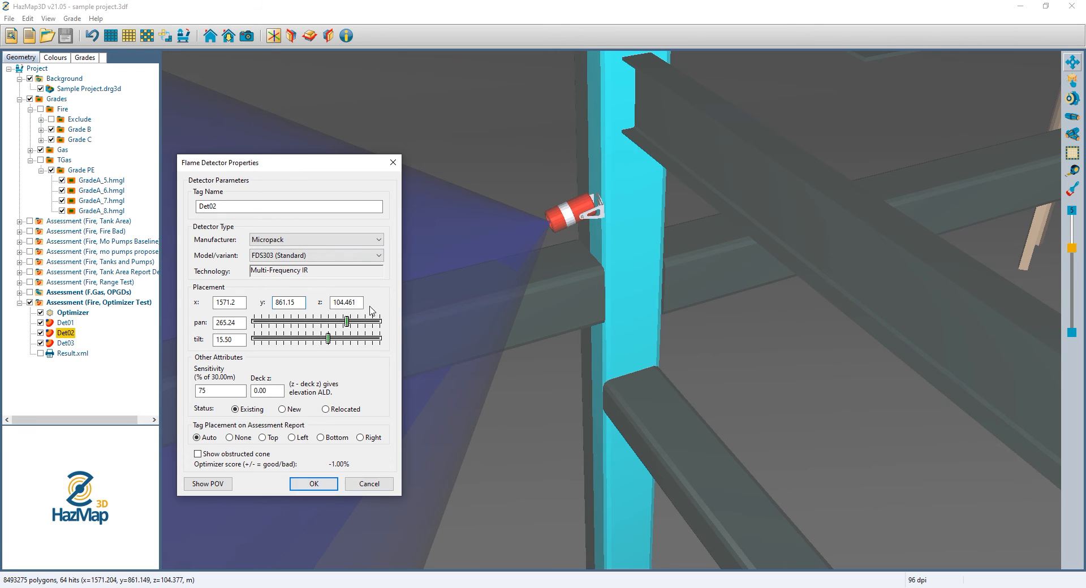
{"action": "left_click", "coordinate": [313, 485]}
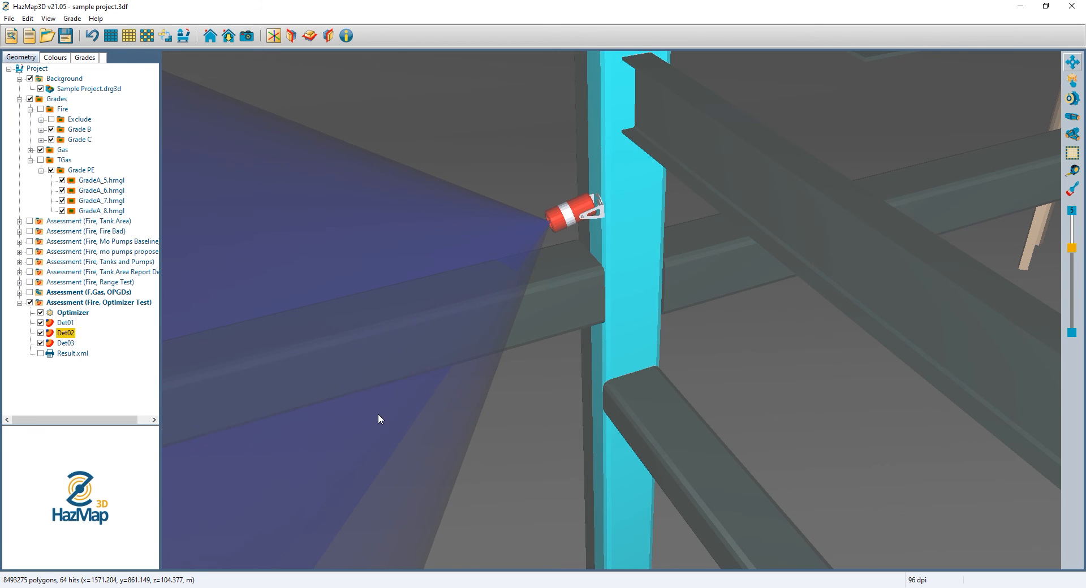
- Return to the home view, find the pump area again and look over the detector coverage cones there
{"action": "scroll", "coordinate": [377, 413], "scroll_direction": "down", "scroll_amount": 1}
{"action": "scroll", "coordinate": [377, 413], "scroll_direction": "down", "scroll_amount": 2}
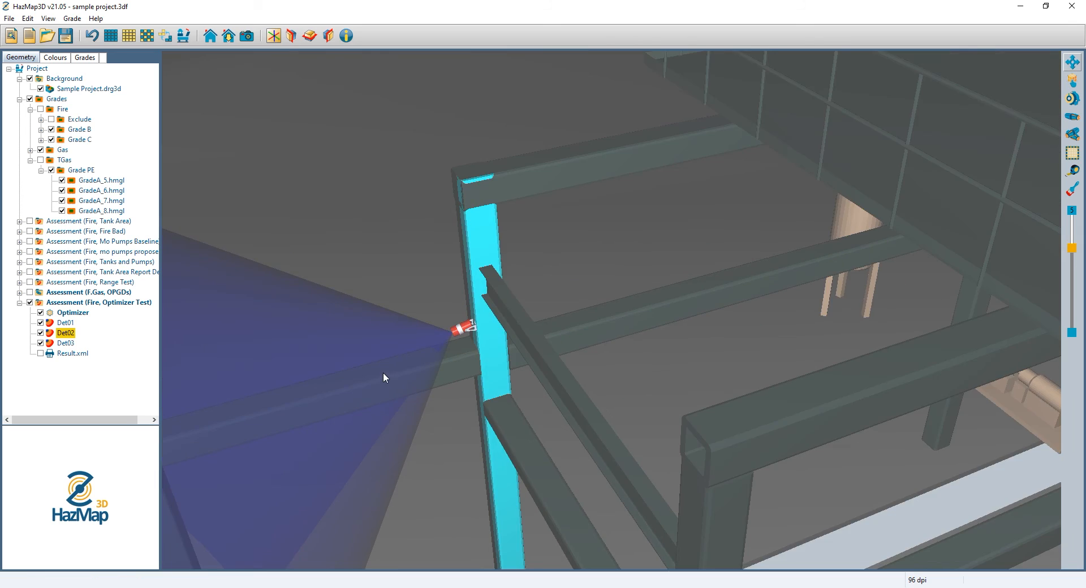
{"action": "key", "text": "Home"}
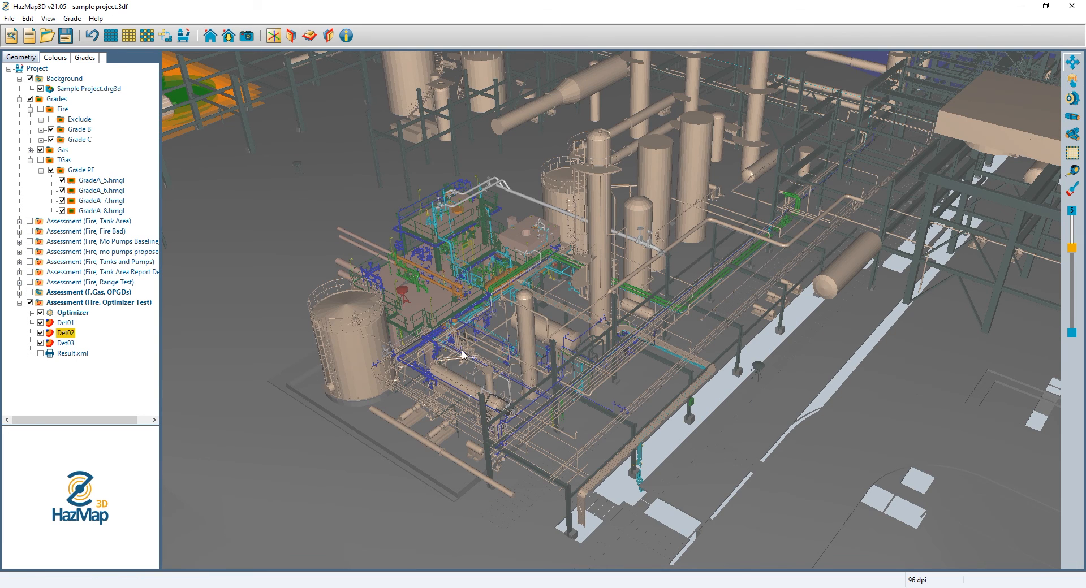
{"action": "scroll", "coordinate": [459, 291], "scroll_direction": "up", "scroll_amount": 5}
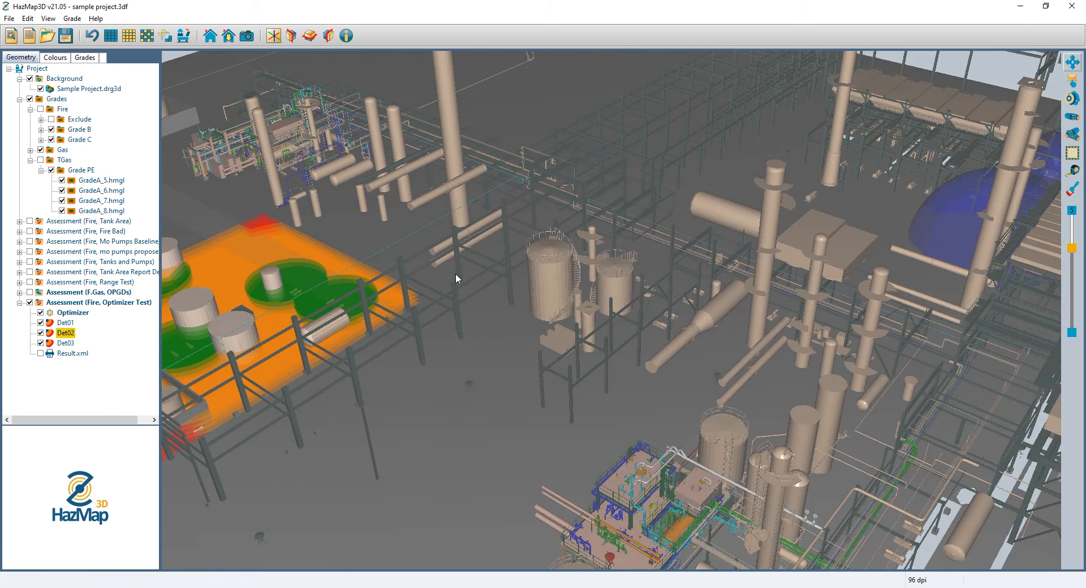
{"action": "scroll", "coordinate": [631, 261], "scroll_direction": "down", "scroll_amount": 1}
{"action": "scroll", "coordinate": [792, 215], "scroll_direction": "down", "scroll_amount": 1}
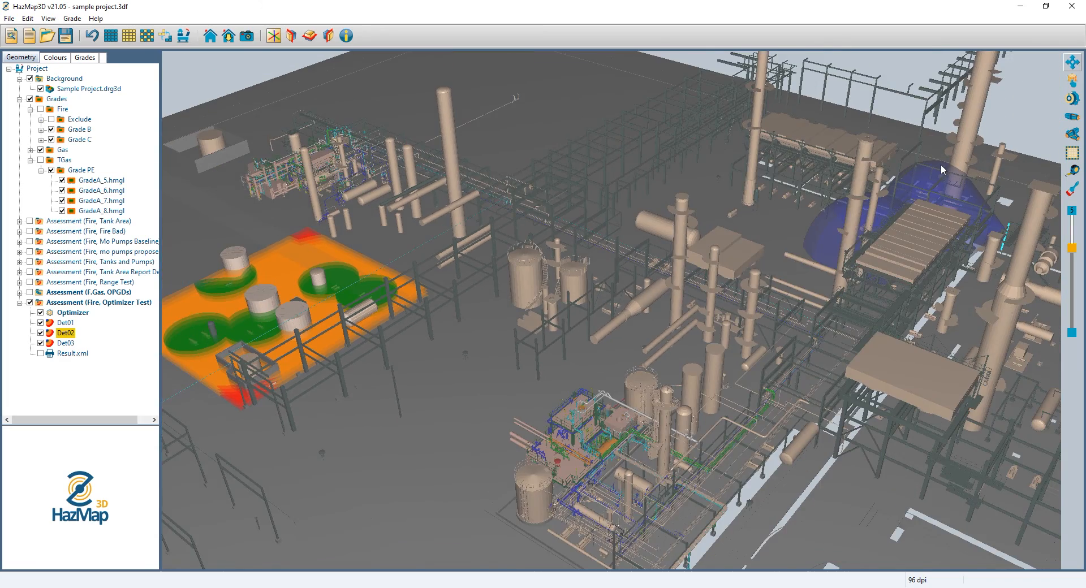
{"action": "scroll", "coordinate": [942, 165], "scroll_direction": "up", "scroll_amount": 6}
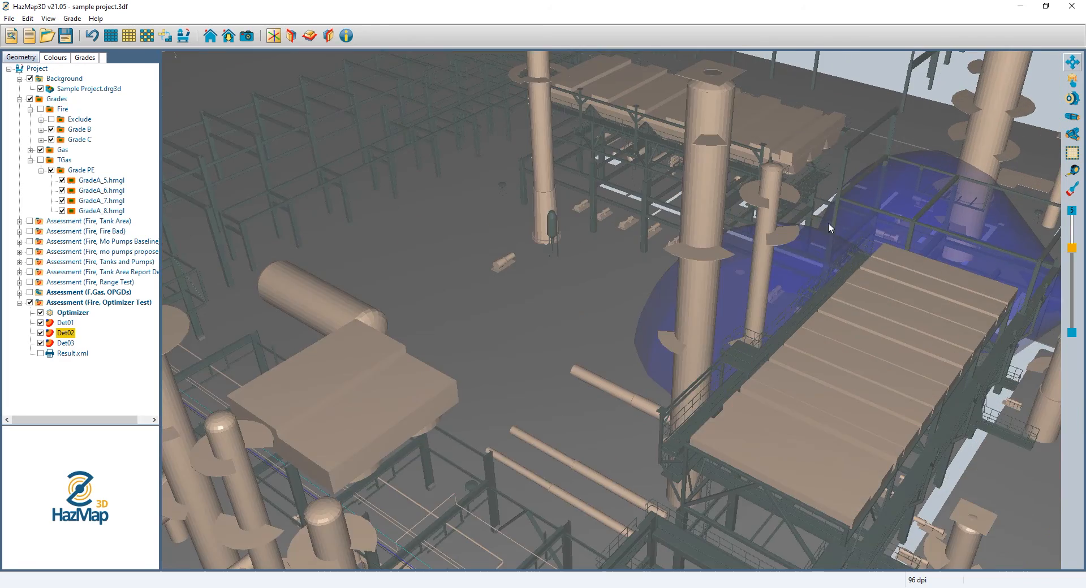
{"action": "scroll", "coordinate": [828, 223], "scroll_direction": "down", "scroll_amount": 1}
{"action": "scroll", "coordinate": [570, 365], "scroll_direction": "up", "scroll_amount": 1}
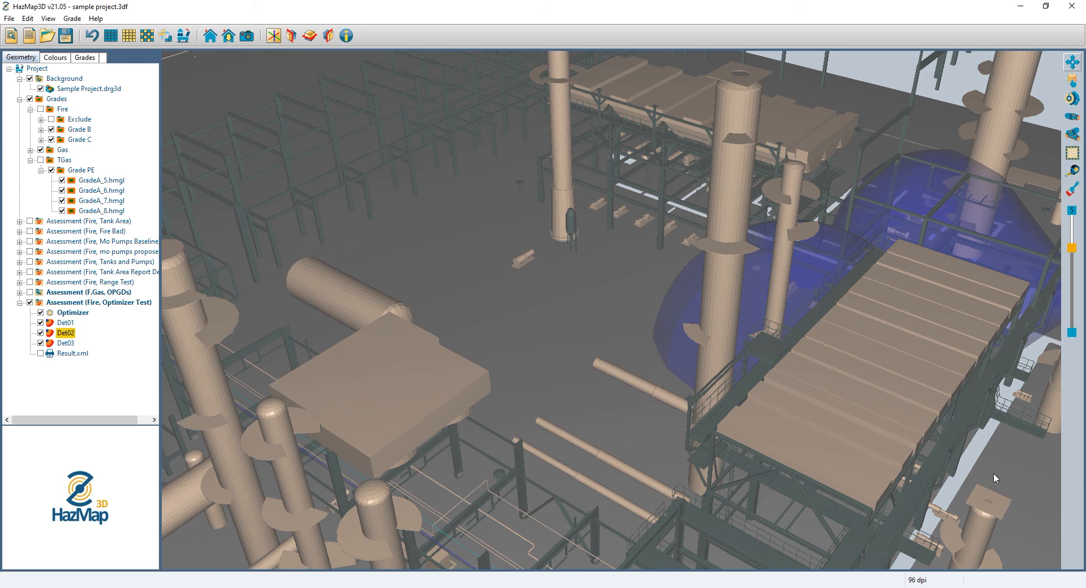
{"action": "left_click_drag", "start_coordinate": [943, 406], "coordinate": [816, 396]}
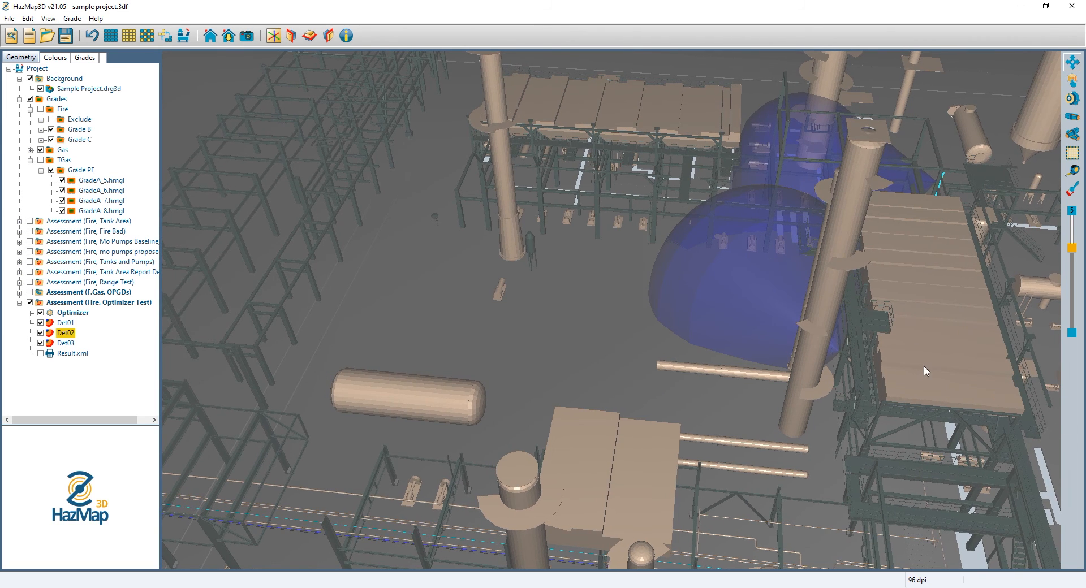
{"action": "left_click_drag", "start_coordinate": [927, 376], "coordinate": [924, 362]}
{"action": "left_click_drag", "start_coordinate": [675, 329], "coordinate": [871, 58]}
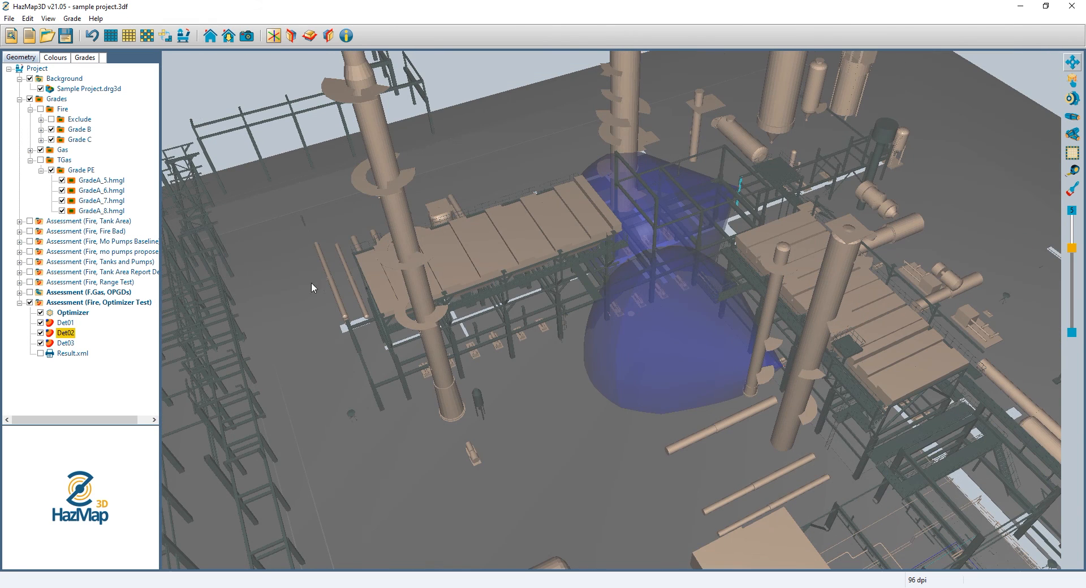
- Re-run the Optimizer Test fire assessment with the repositioned Det02, continuing despite the unchecked fire grade drawings
{"action": "right_click", "coordinate": [92, 303]}
{"action": "left_click", "coordinate": [109, 309]}
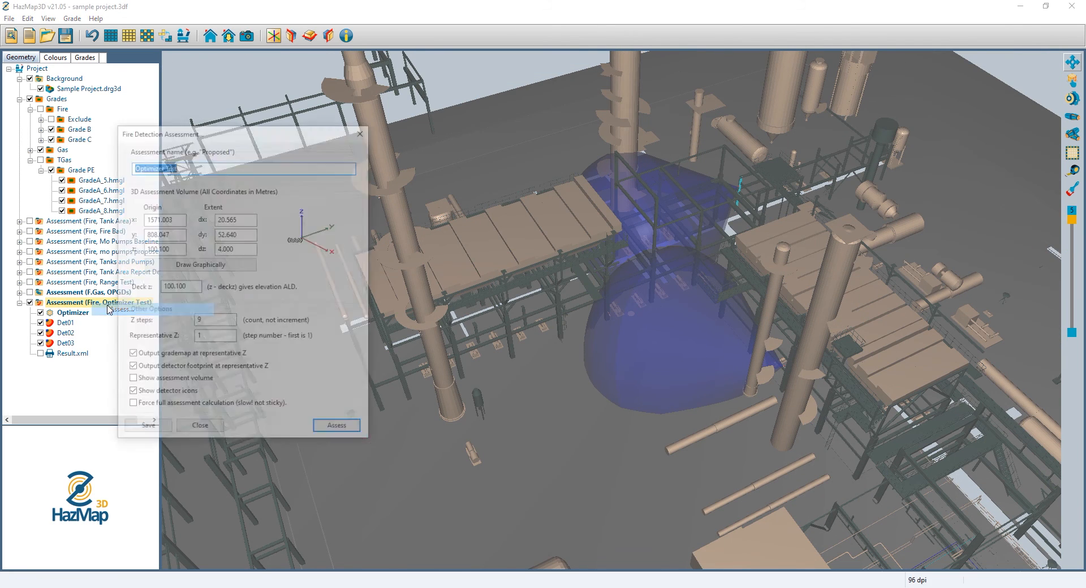
{"action": "left_click", "coordinate": [355, 426]}
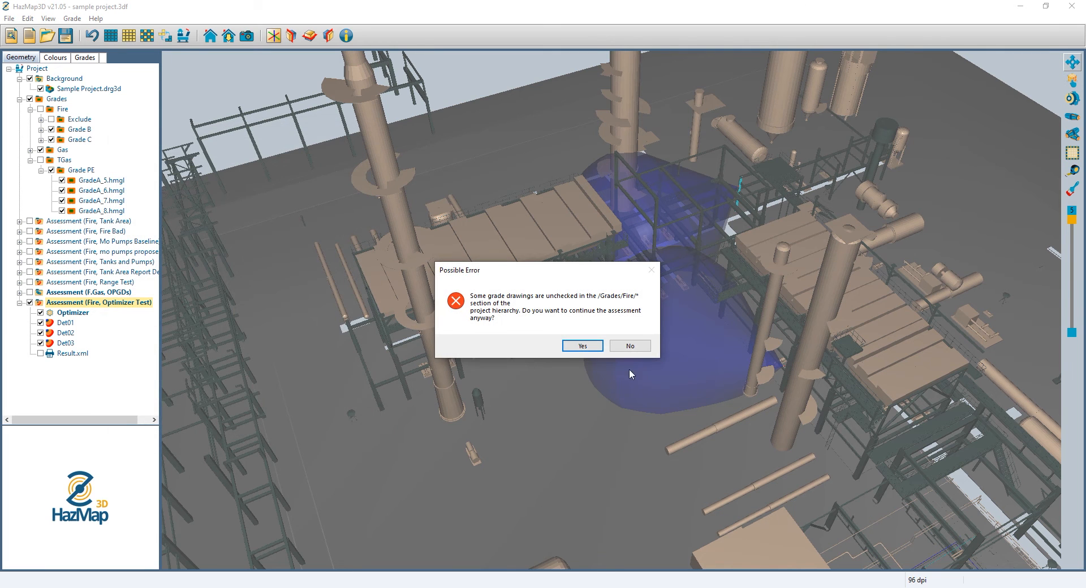
{"action": "left_click", "coordinate": [582, 346]}
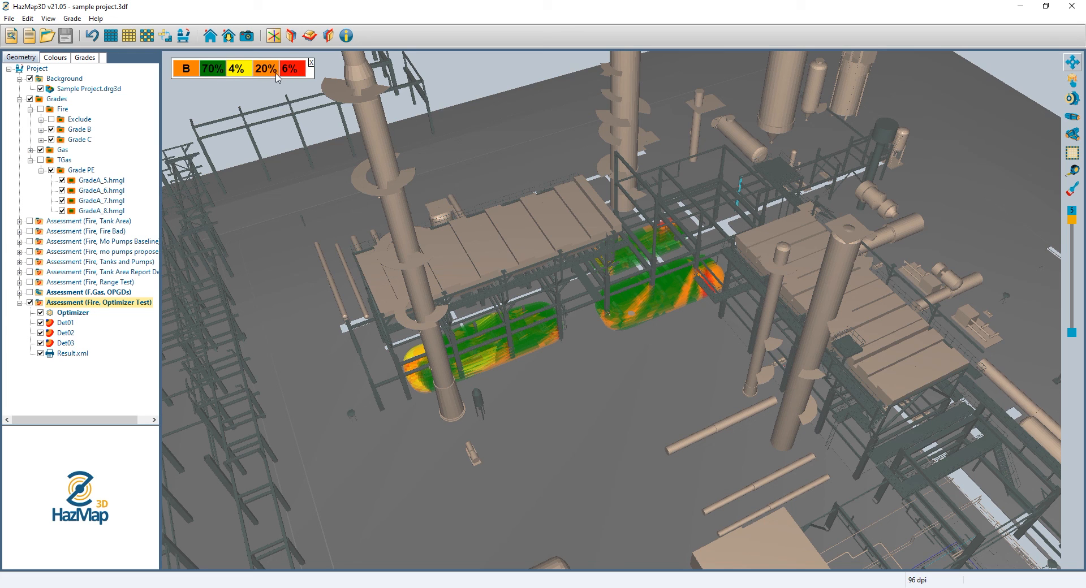
- Review the recalculated flame coverage percentages and result volumes around the pumps
{"action": "scroll", "coordinate": [578, 351], "scroll_direction": "up", "scroll_amount": 1}
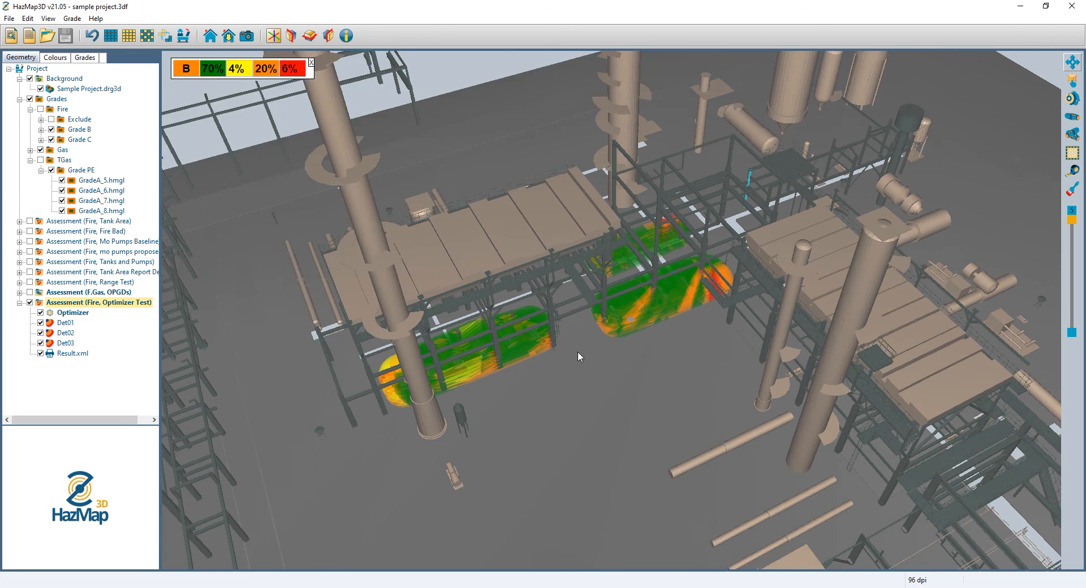
{"action": "scroll", "coordinate": [568, 355], "scroll_direction": "up", "scroll_amount": 1}
{"action": "middle_click_drag", "start_coordinate": [590, 321], "coordinate": [623, 261]}
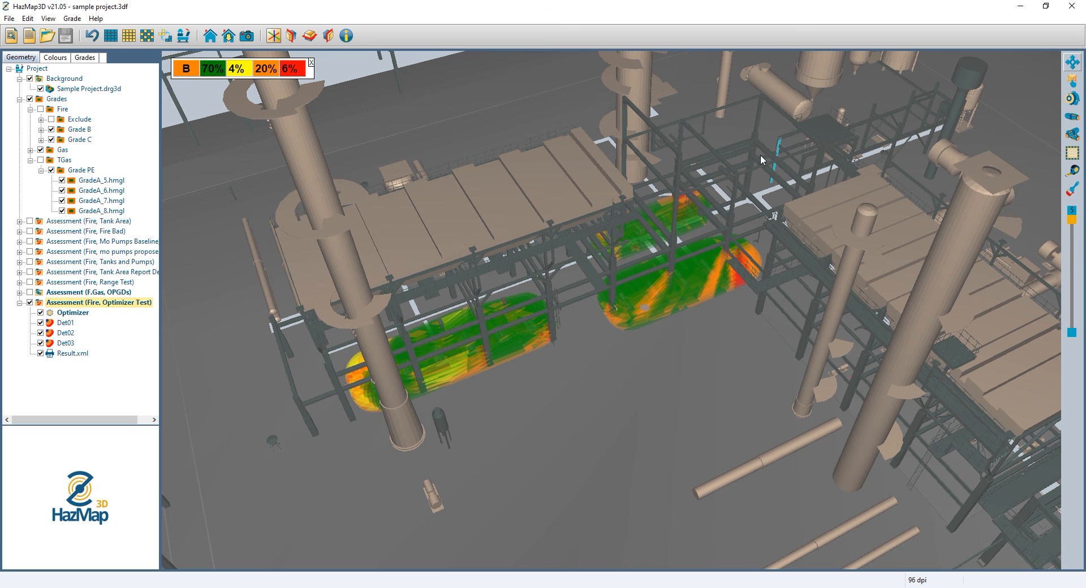
{"action": "middle_click_drag", "start_coordinate": [583, 364], "coordinate": [768, 286]}
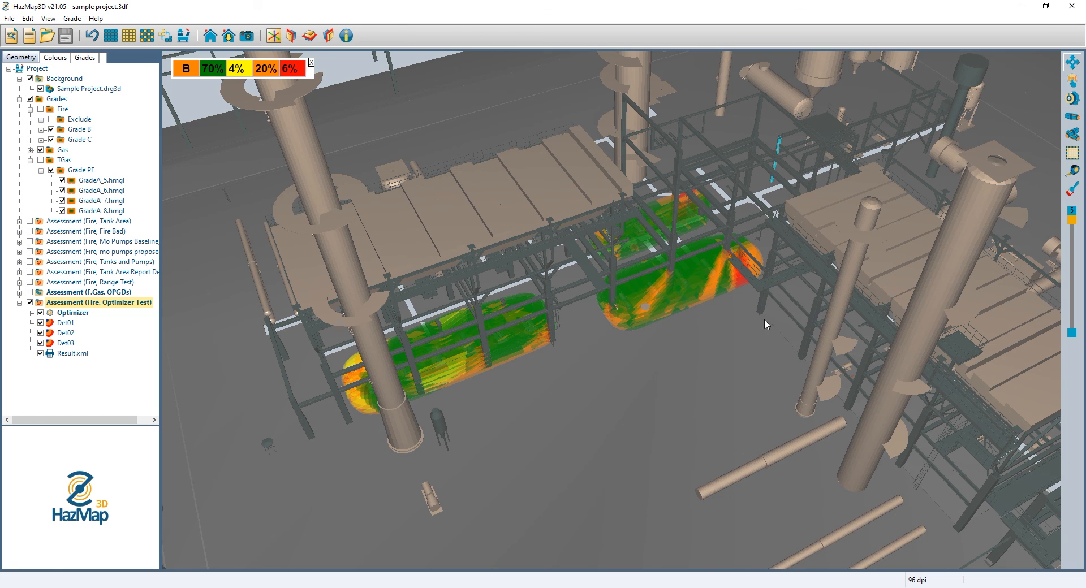
{"action": "left_click_drag", "start_coordinate": [748, 361], "coordinate": [762, 358]}
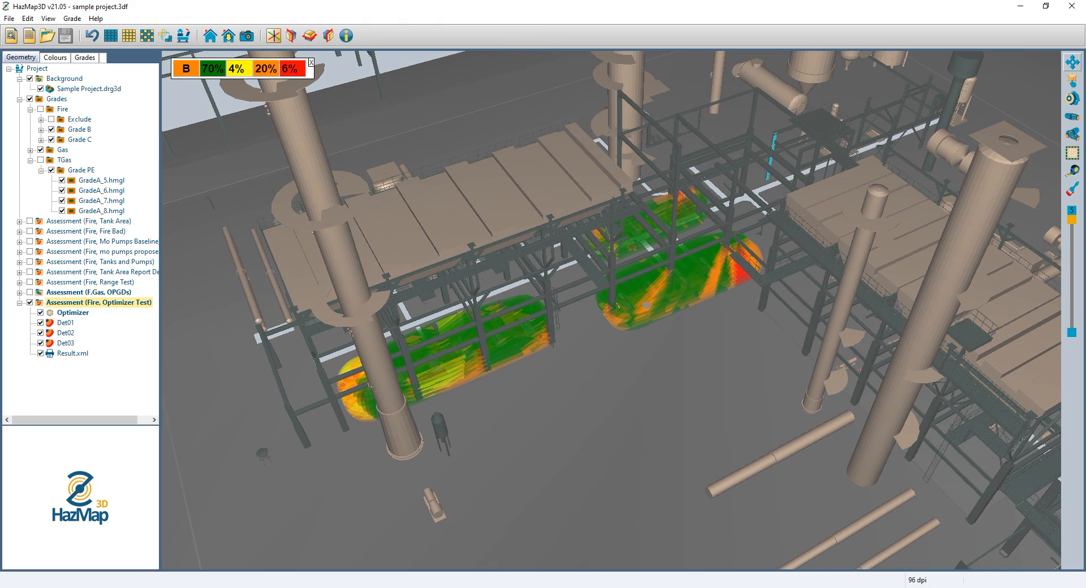